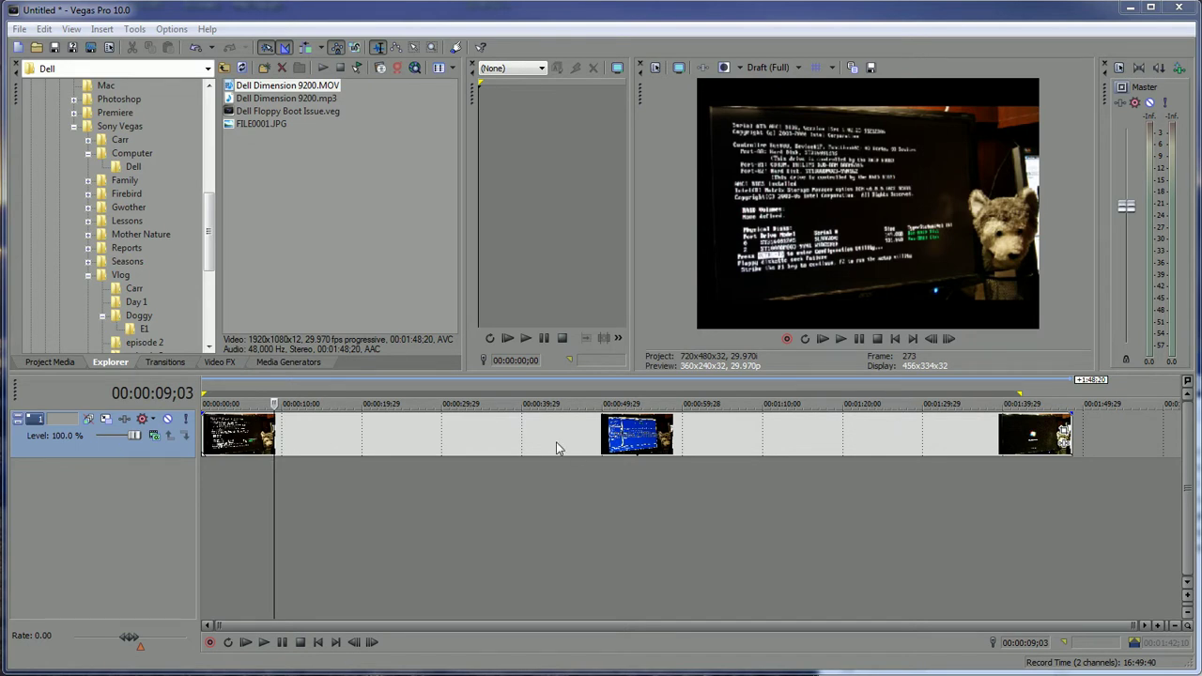
Open the clip's Pan/Crop dialog, move it higher and enlarge it.
{"action": "left_click", "coordinate": [1064, 435]}
{"action": "mouse_move", "coordinate": [483, 233]}
{"action": "left_mouse_down"}
{"action": "mouse_move", "coordinate": [511, 120]}
{"action": "mouse_move", "coordinate": [509, 173]}
{"action": "left_mouse_up"}
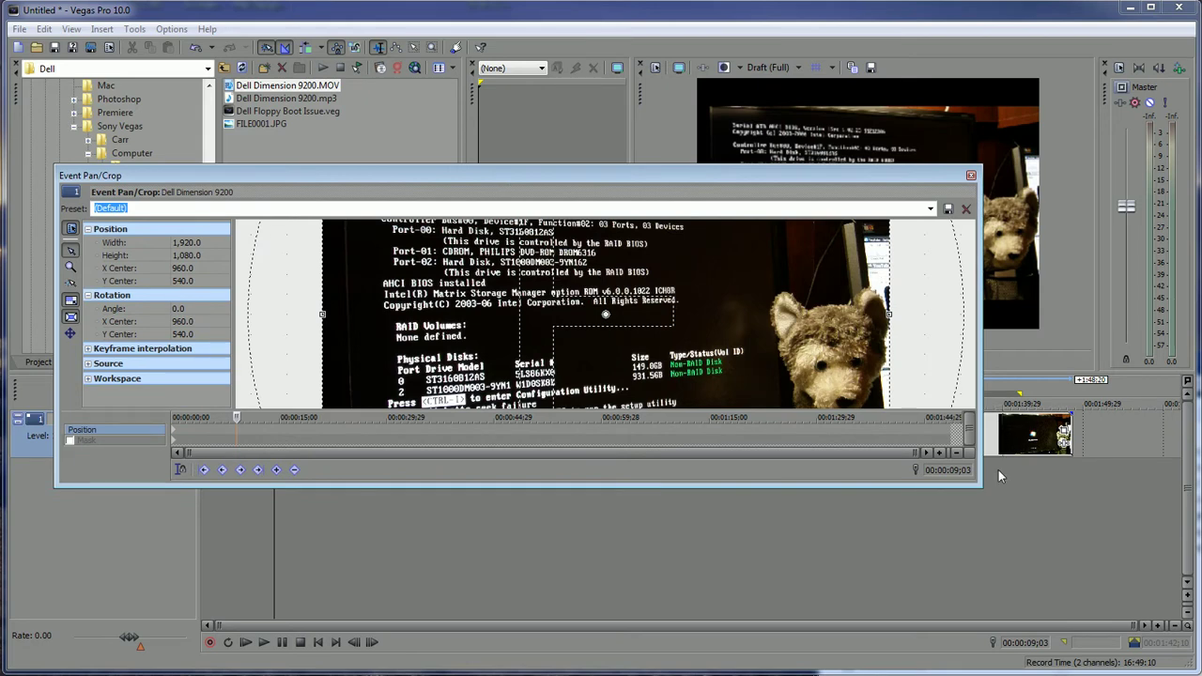
{"action": "left_click_drag", "start_coordinate": [978, 487], "coordinate": [1005, 523]}
Zoom the workspace out and add a full-frame keyframe at 00:00:09;03.
{"action": "scroll", "coordinate": [689, 356], "scroll_direction": "down", "scroll_amount": 2}
{"action": "scroll", "coordinate": [689, 356], "scroll_direction": "down", "scroll_amount": 2}
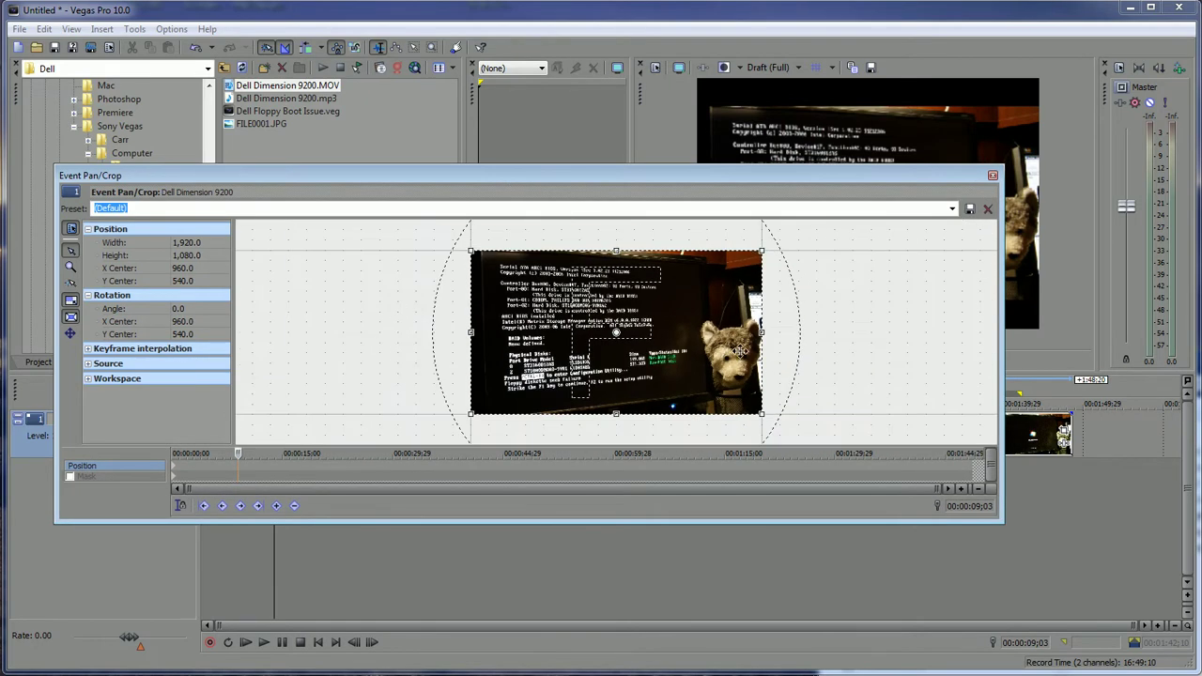
{"action": "scroll", "coordinate": [689, 356], "scroll_direction": "down", "scroll_amount": 2}
{"action": "scroll", "coordinate": [690, 356], "scroll_direction": "up", "scroll_amount": 1}
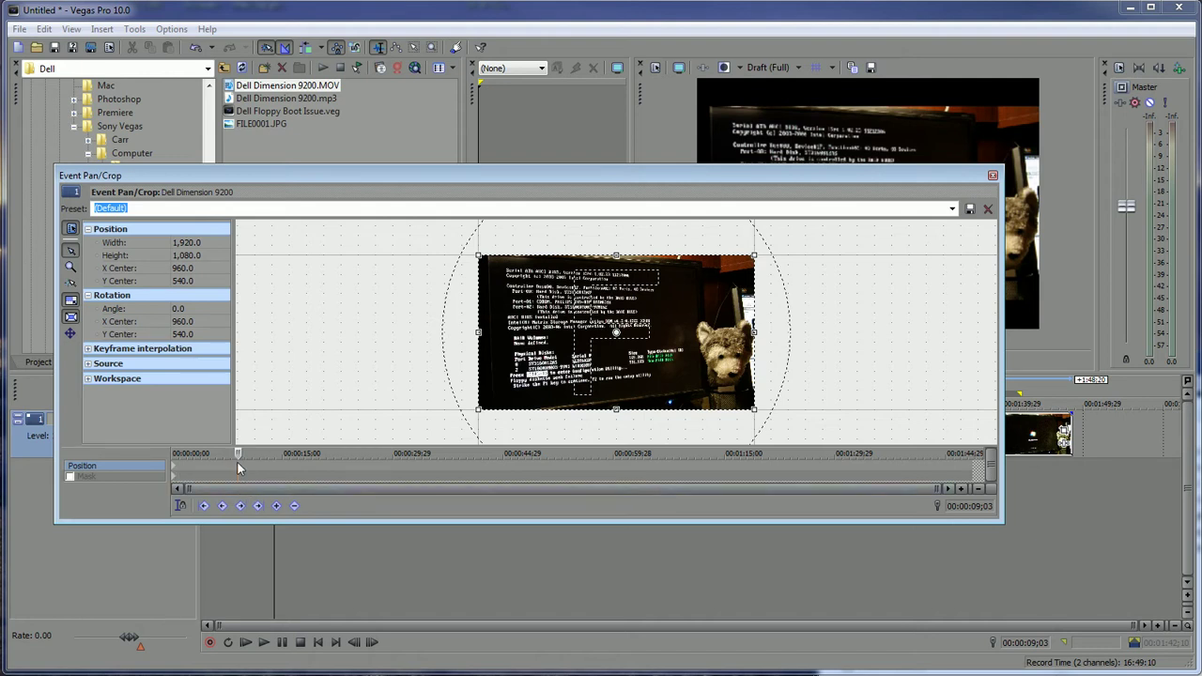
{"action": "left_click", "coordinate": [276, 506]}
At 10;26, shrink the crop box and position it over the monitor's BIOS text.
{"action": "left_click_drag", "start_coordinate": [249, 469], "coordinate": [246, 453]}
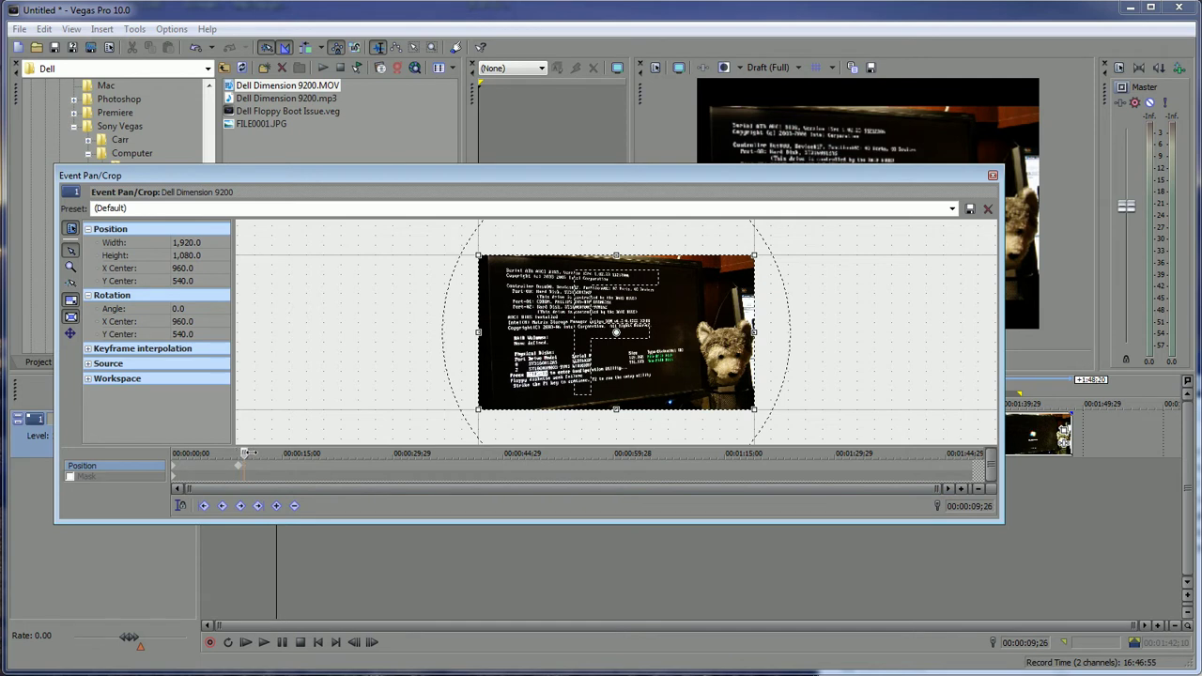
{"action": "left_click_drag", "start_coordinate": [245, 455], "coordinate": [250, 455]}
{"action": "mouse_move", "coordinate": [754, 409]}
{"action": "left_mouse_down"}
{"action": "mouse_move", "coordinate": [661, 358]}
{"action": "mouse_move", "coordinate": [563, 380]}
{"action": "mouse_move", "coordinate": [644, 422]}
{"action": "left_mouse_up"}
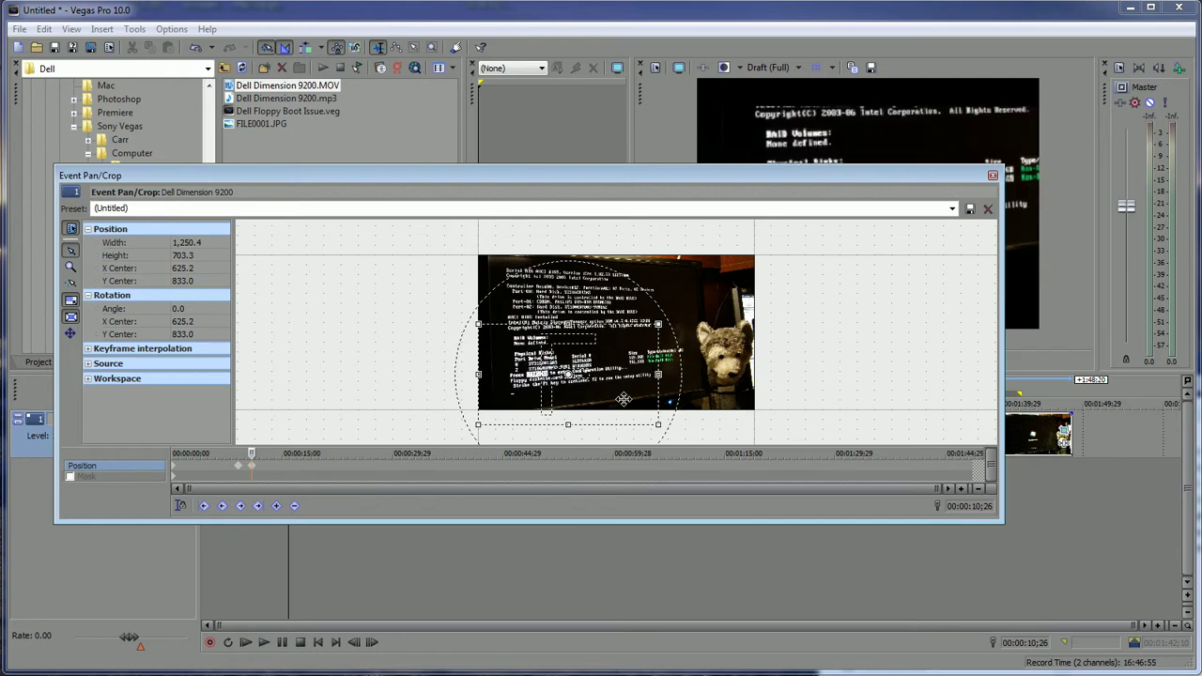
{"action": "left_click_drag", "start_coordinate": [618, 398], "coordinate": [633, 399]}
{"action": "left_click_drag", "start_coordinate": [763, 176], "coordinate": [779, 295]}
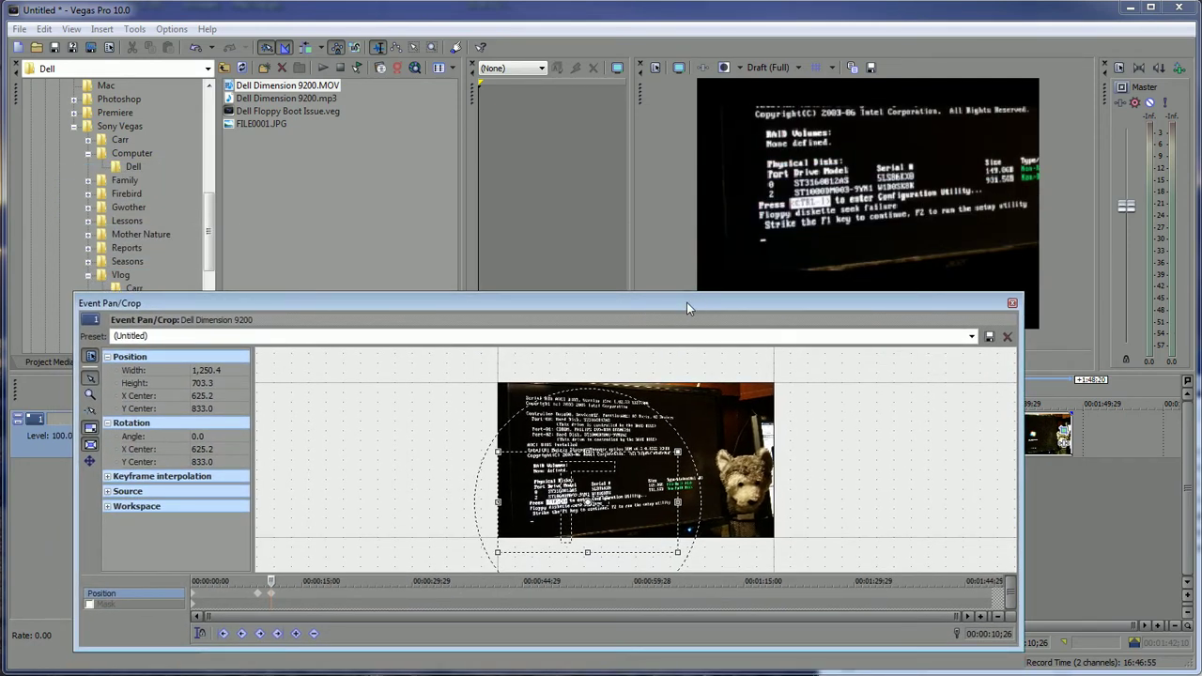
{"action": "left_click_drag", "start_coordinate": [687, 302], "coordinate": [685, 248]}
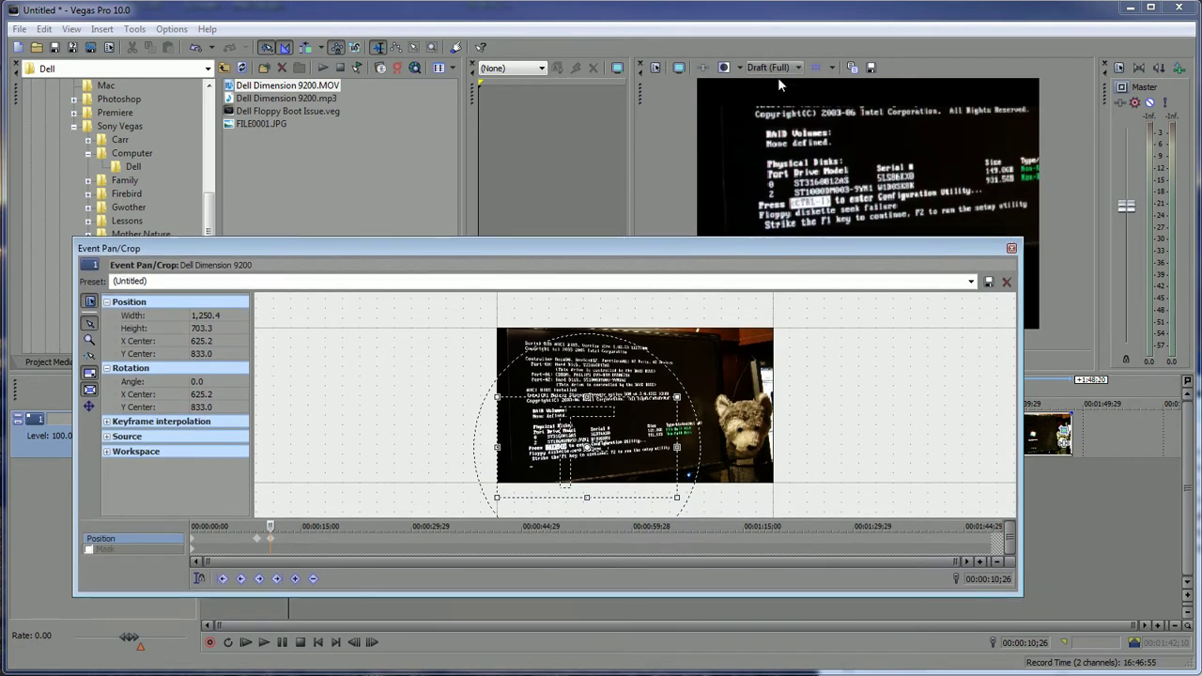
{"action": "left_click_drag", "start_coordinate": [598, 253], "coordinate": [593, 238]}
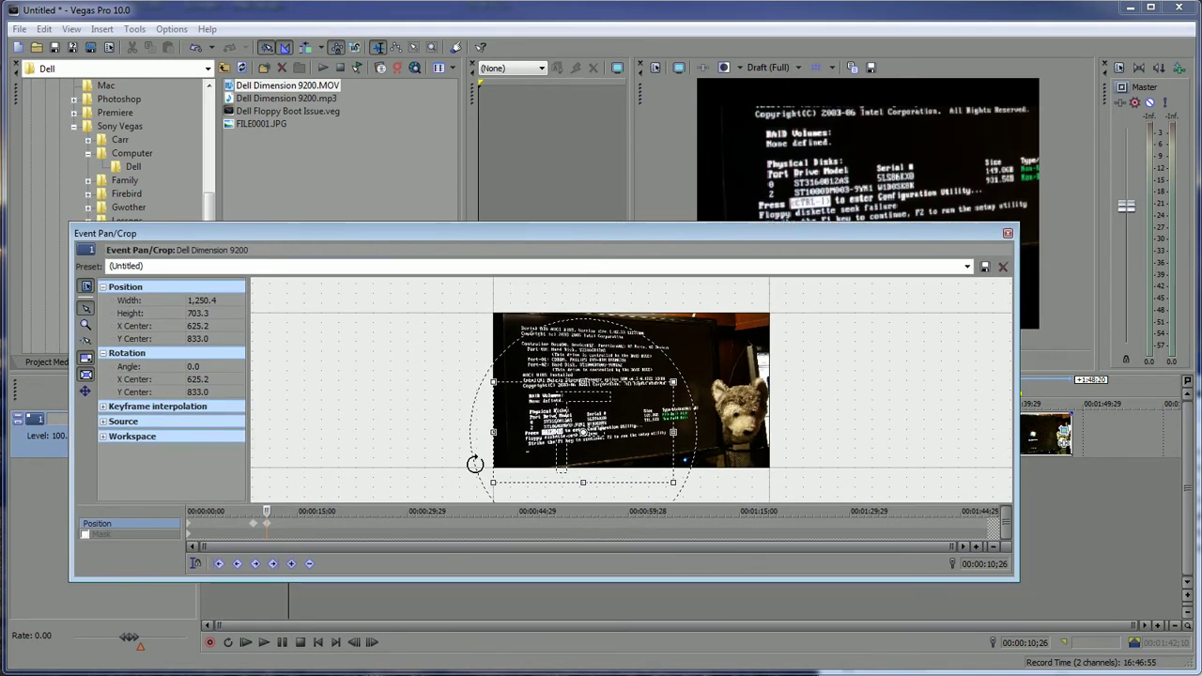
Add a hold keyframe at 20;01, then widen the crop box to full frame at 21;17.
{"action": "left_click", "coordinate": [334, 522]}
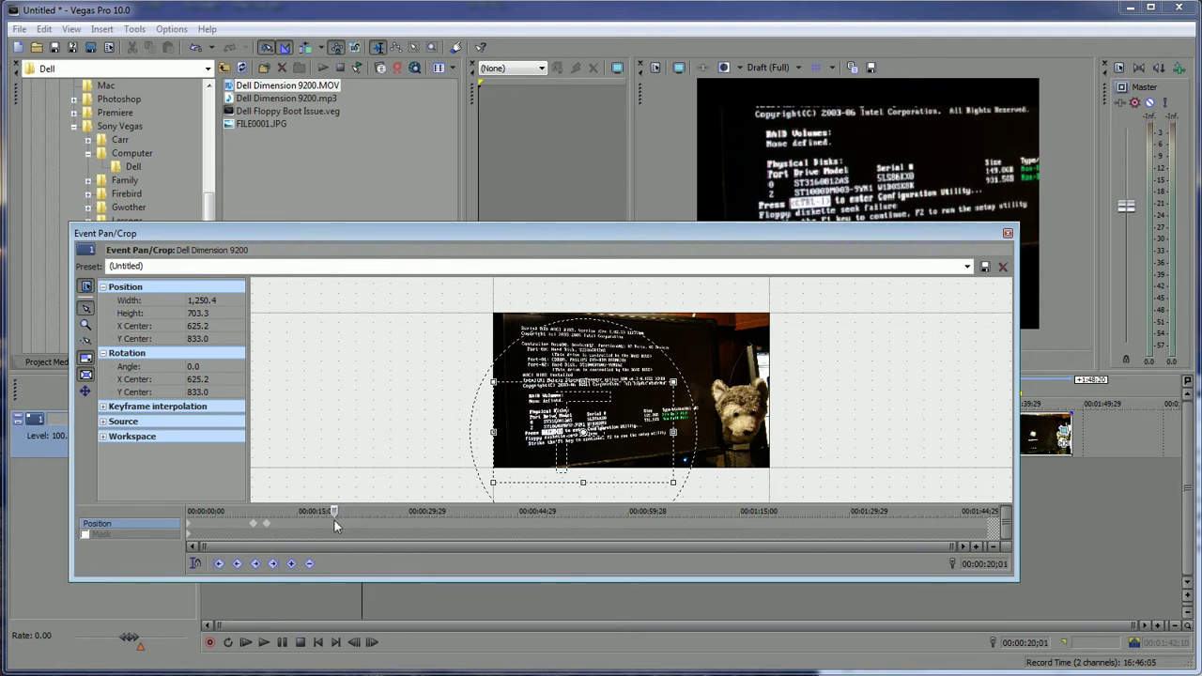
{"action": "left_click", "coordinate": [293, 564]}
{"action": "left_click", "coordinate": [346, 522]}
{"action": "mouse_move", "coordinate": [680, 483]}
{"action": "left_mouse_down"}
{"action": "mouse_move", "coordinate": [739, 507]}
{"action": "mouse_move", "coordinate": [732, 515]}
{"action": "mouse_move", "coordinate": [706, 421]}
{"action": "mouse_move", "coordinate": [713, 429]}
{"action": "left_mouse_up"}
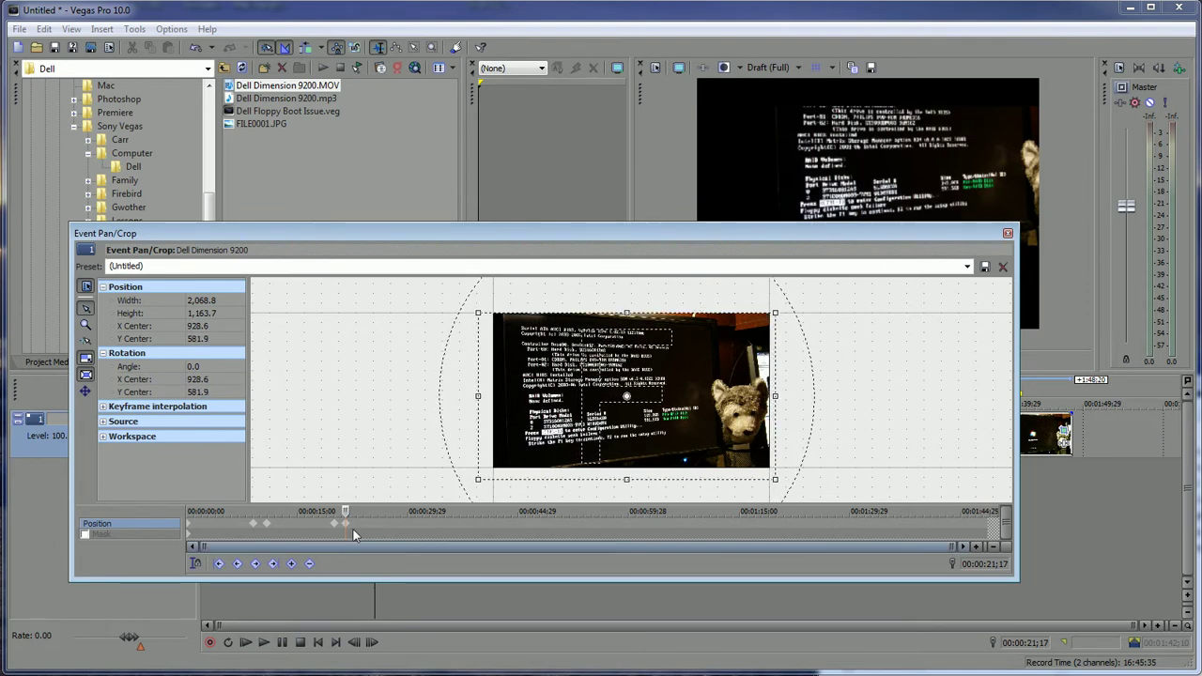
{"action": "left_click_drag", "start_coordinate": [478, 397], "coordinate": [486, 394]}
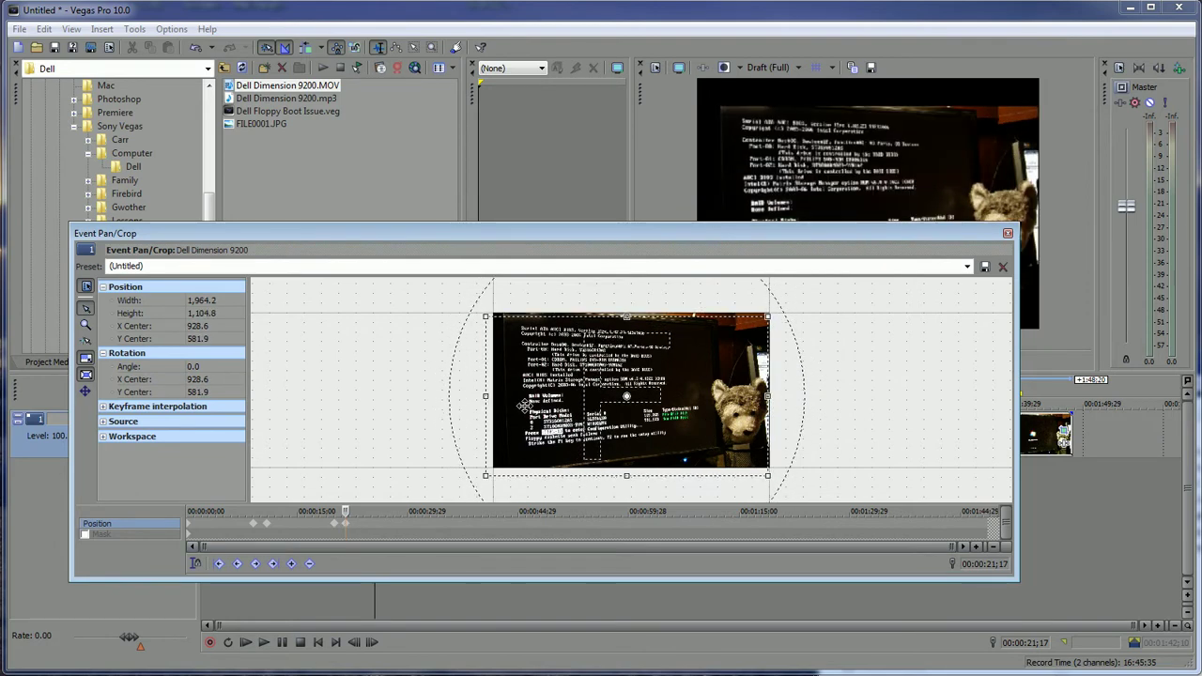
{"action": "left_click_drag", "start_coordinate": [602, 418], "coordinate": [608, 408]}
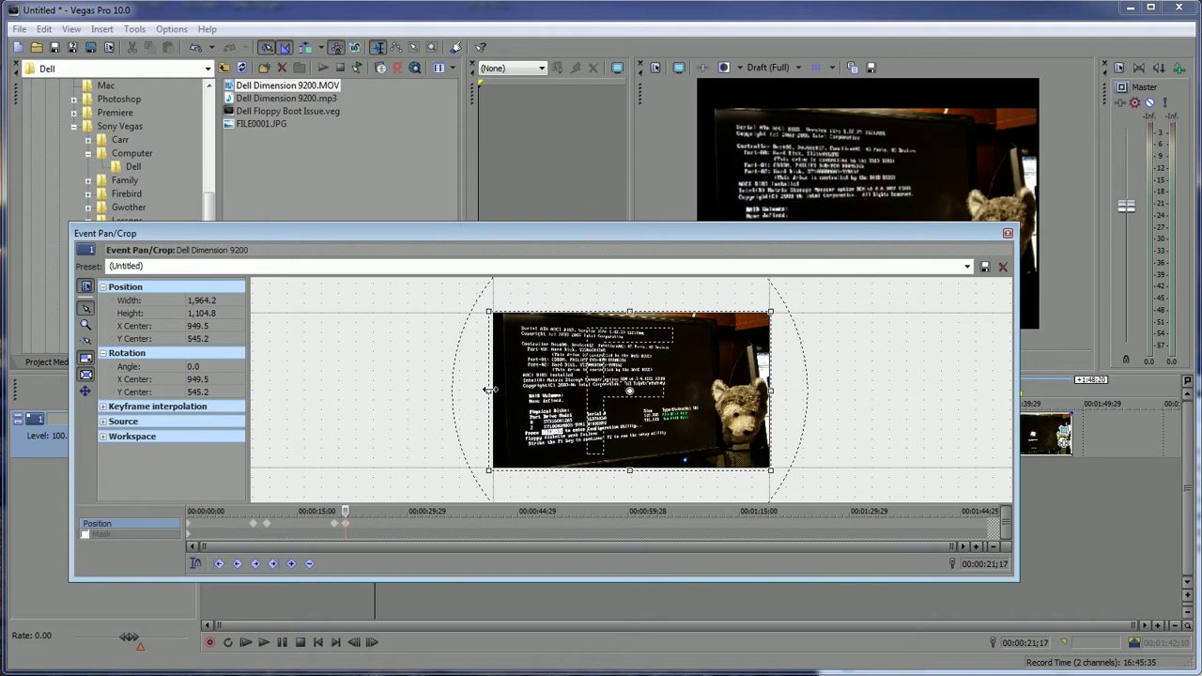
{"action": "left_click_drag", "start_coordinate": [487, 389], "coordinate": [490, 389]}
{"action": "left_click_drag", "start_coordinate": [556, 413], "coordinate": [556, 414]}
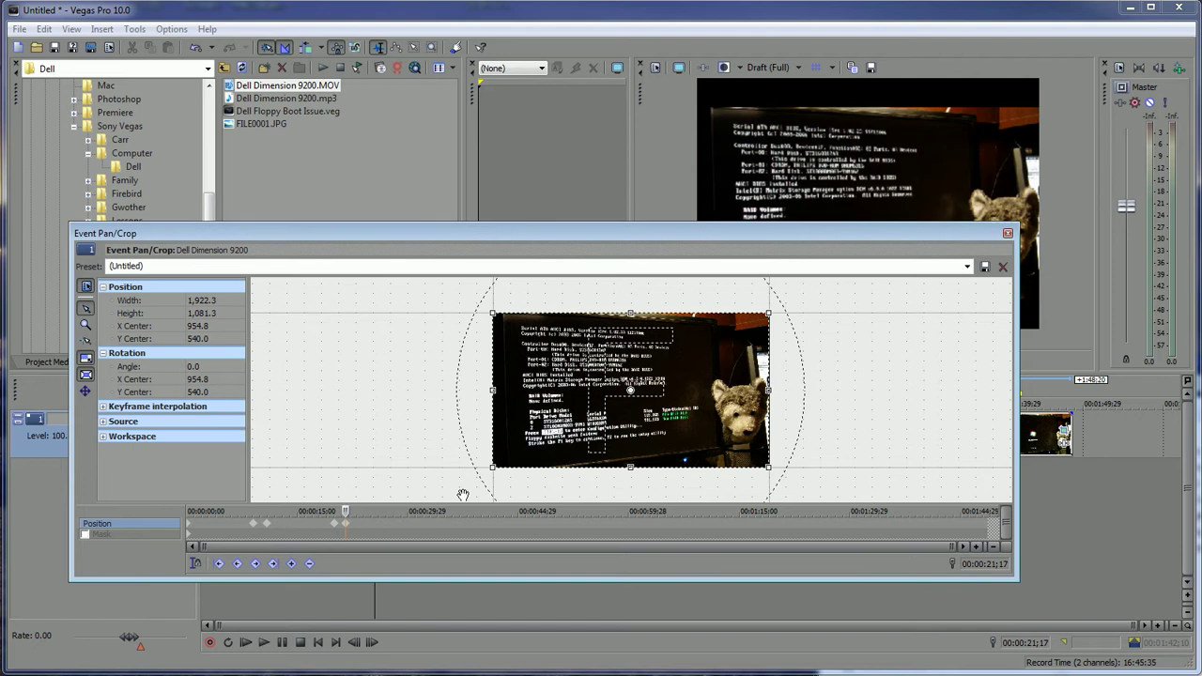
Step through the zoom keyframes and change the first two keyframes' interpolation type.
{"action": "left_click", "coordinate": [267, 526]}
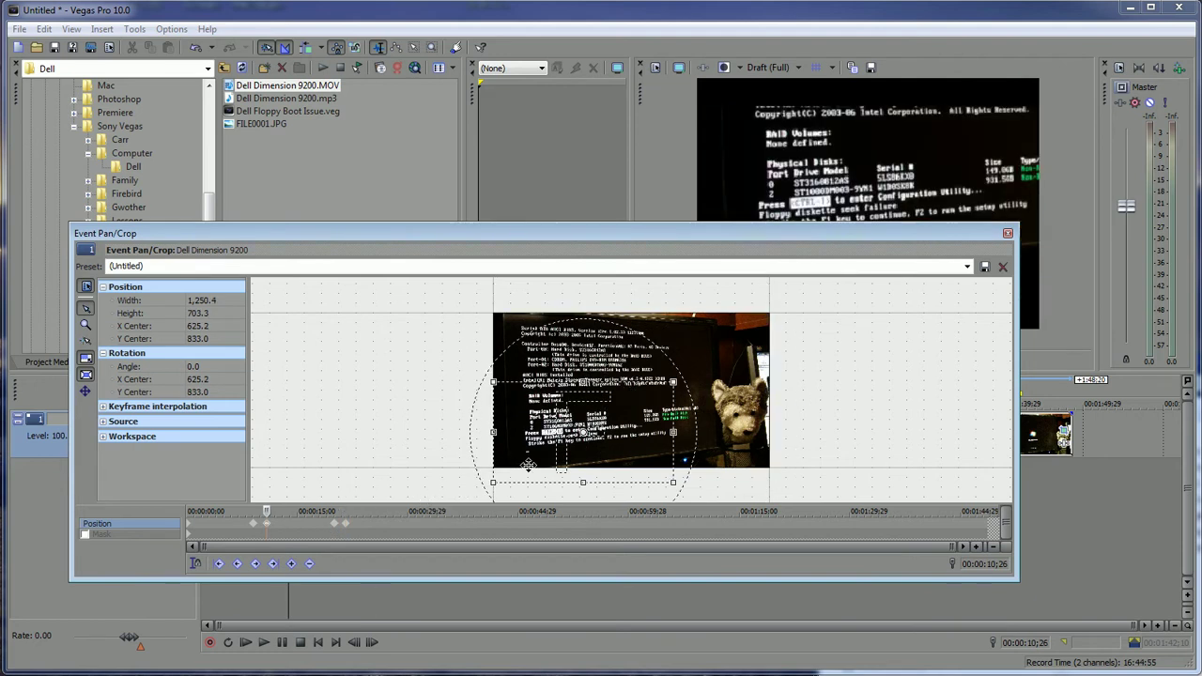
{"action": "left_click", "coordinate": [337, 525]}
{"action": "left_click", "coordinate": [345, 528]}
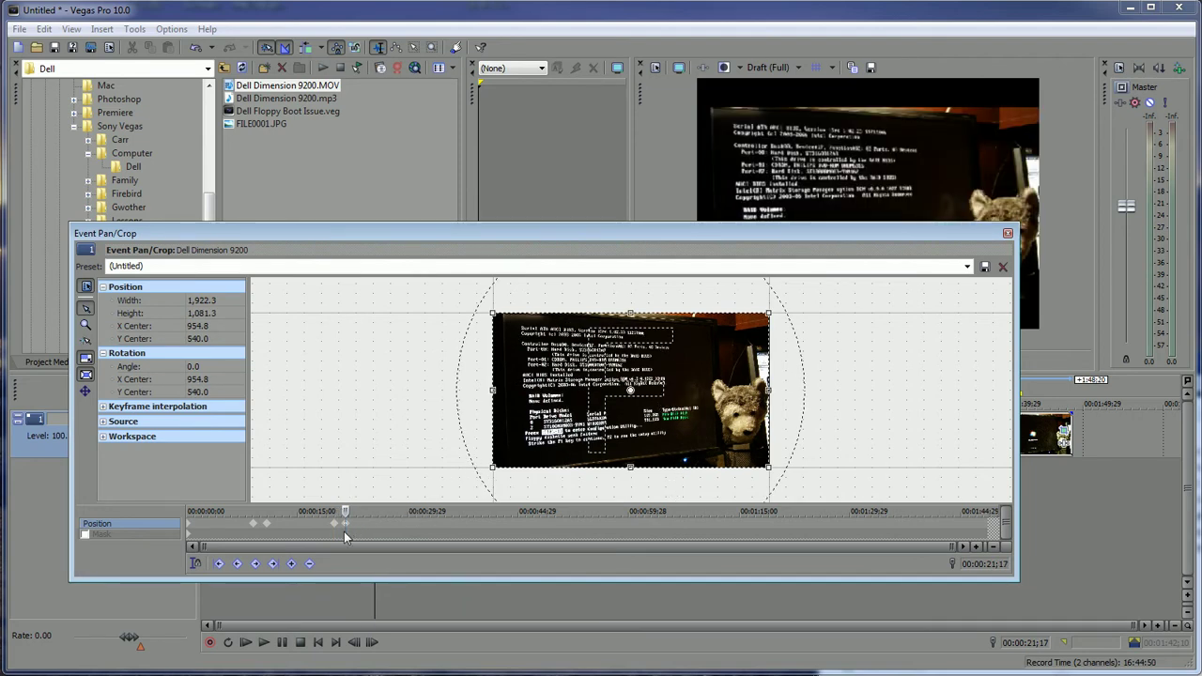
{"action": "left_click_drag", "start_coordinate": [441, 233], "coordinate": [447, 185]}
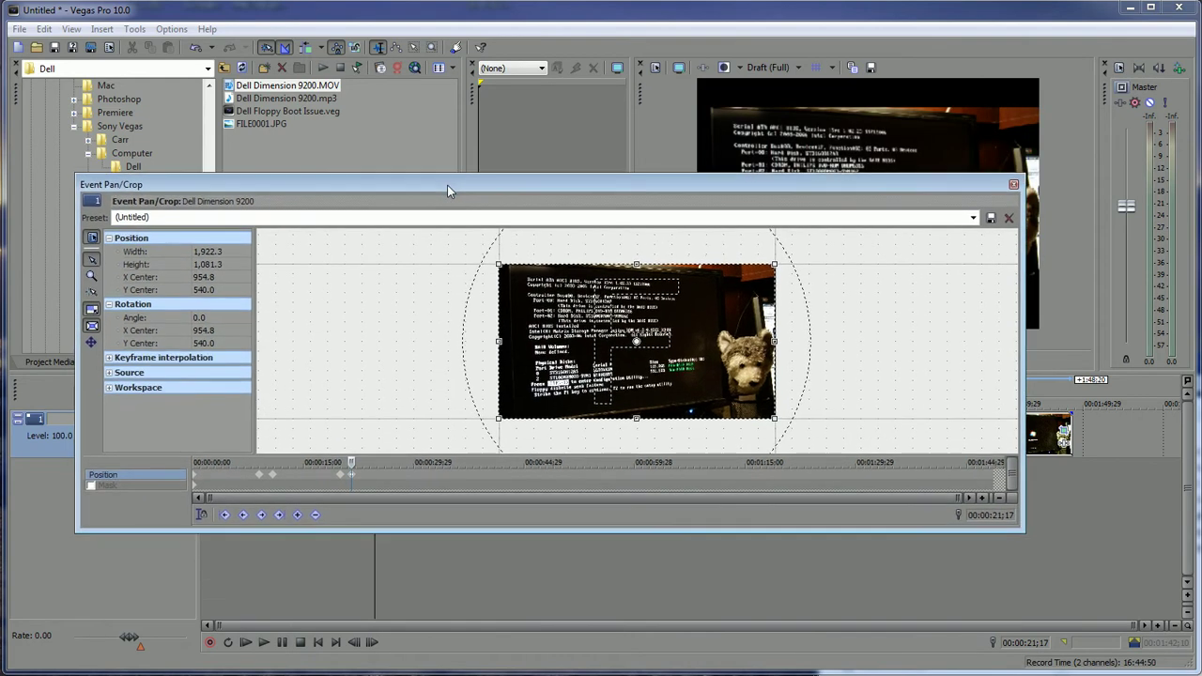
{"action": "right_click", "coordinate": [259, 477]}
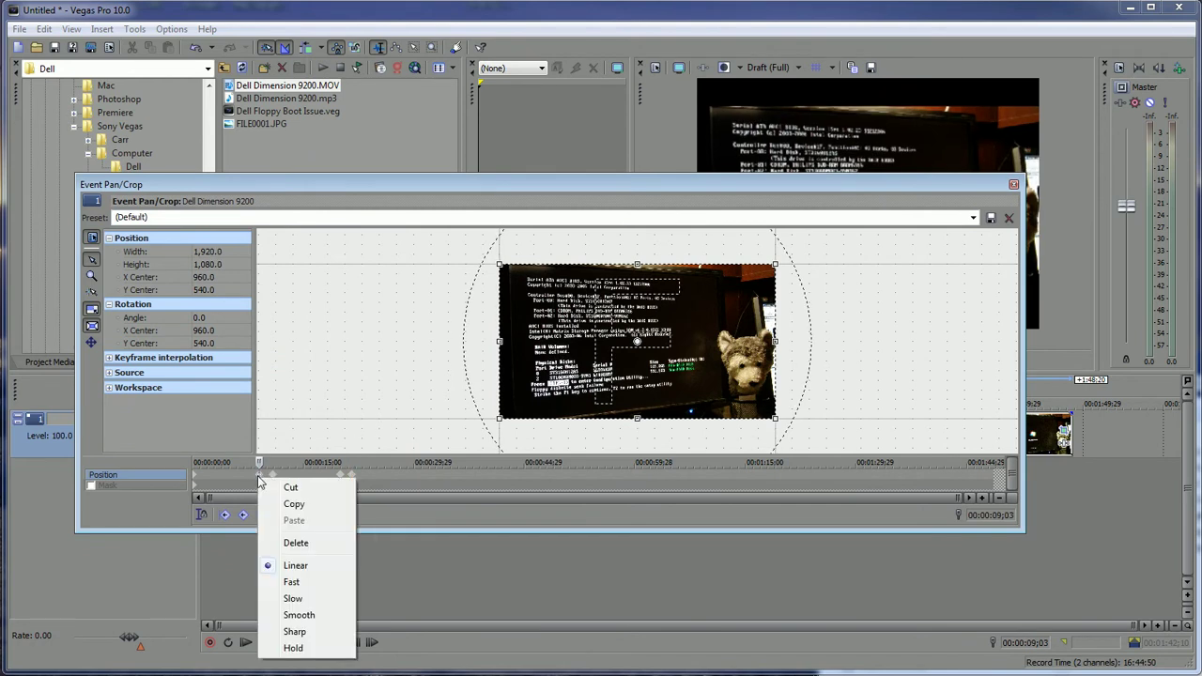
{"action": "left_click", "coordinate": [295, 599]}
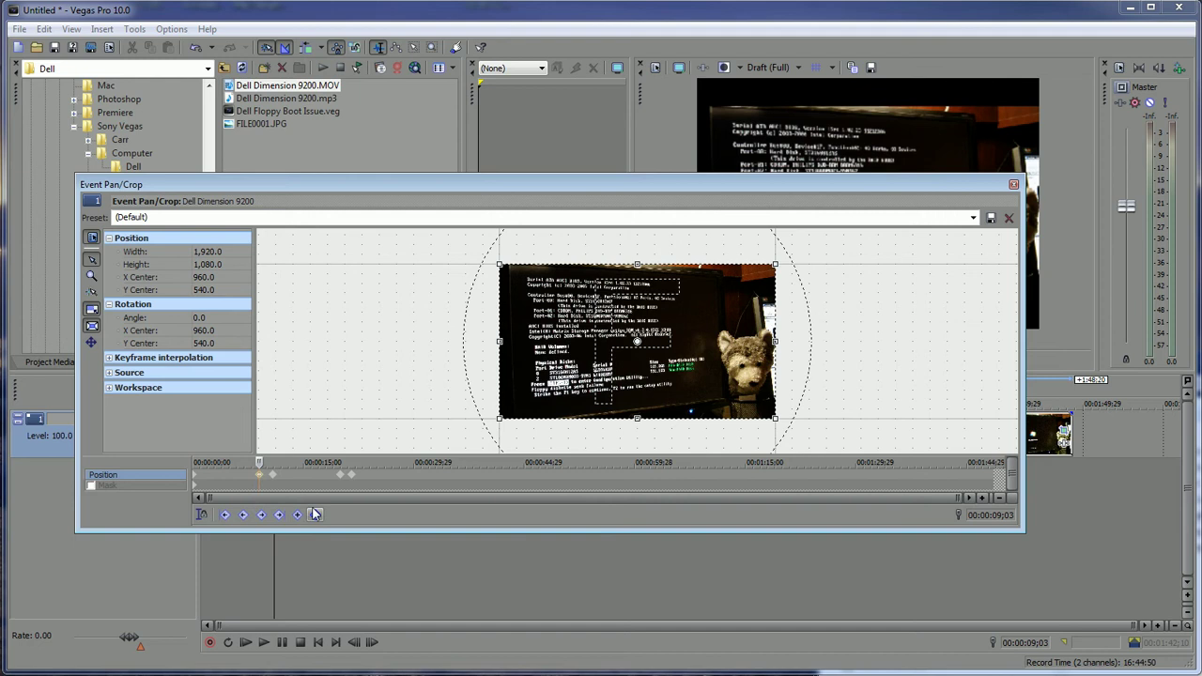
{"action": "right_click", "coordinate": [272, 476]}
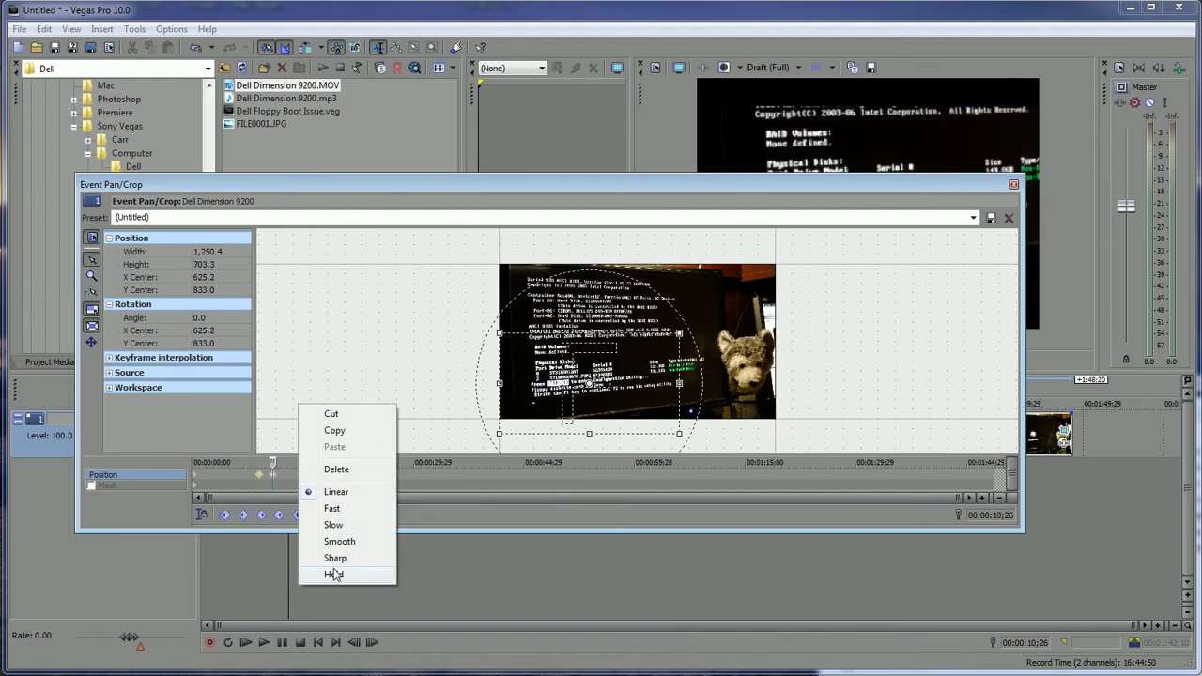
{"action": "left_click", "coordinate": [350, 545]}
Set the next zoom keyframe to Smooth and the following one to Slow.
{"action": "left_click", "coordinate": [340, 476]}
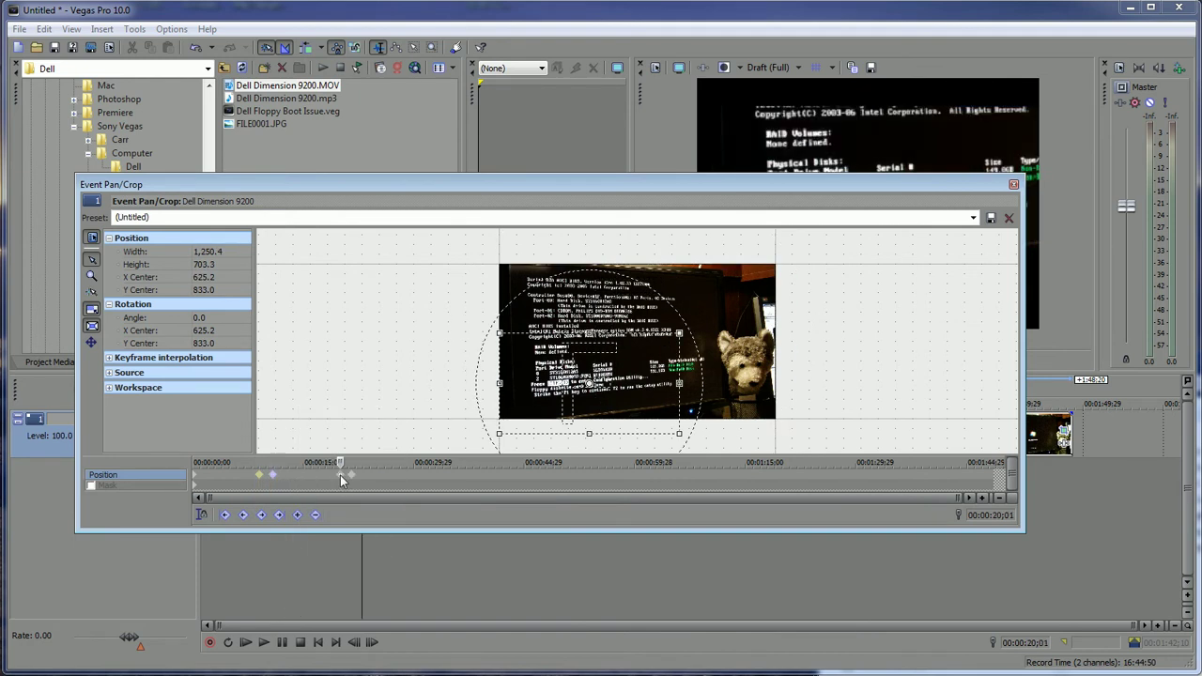
{"action": "right_click", "coordinate": [340, 475]}
{"action": "left_click", "coordinate": [381, 615]}
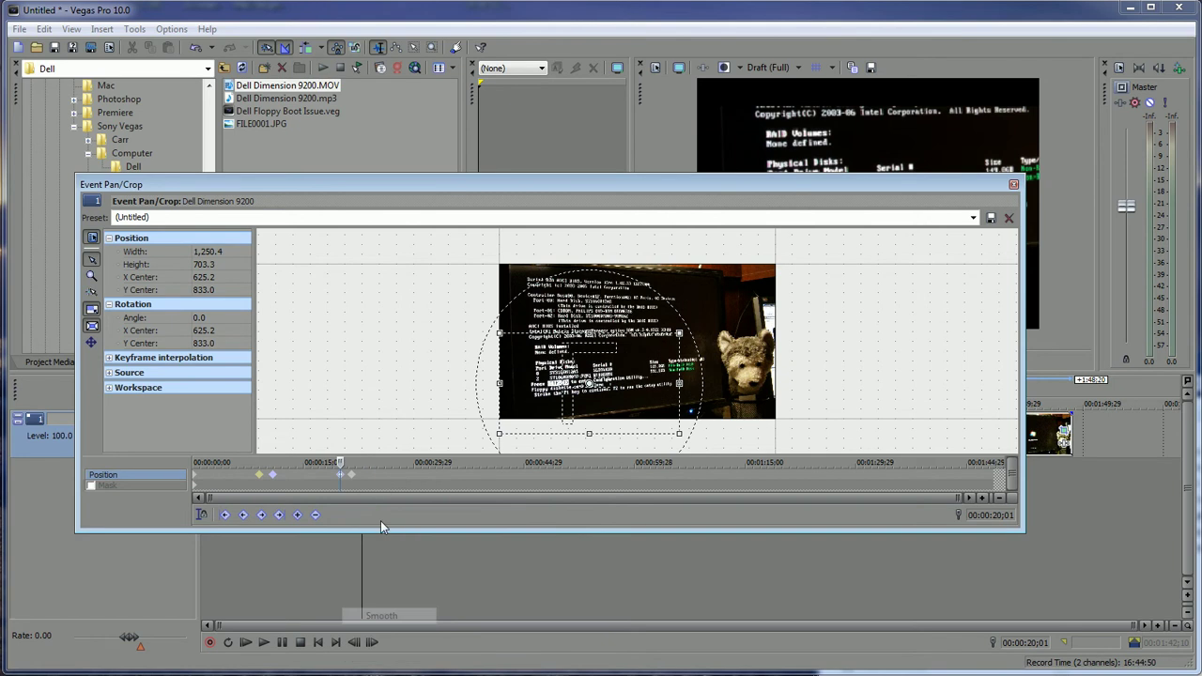
{"action": "left_click", "coordinate": [351, 476]}
{"action": "right_click", "coordinate": [351, 476]}
{"action": "left_click", "coordinate": [386, 597]}
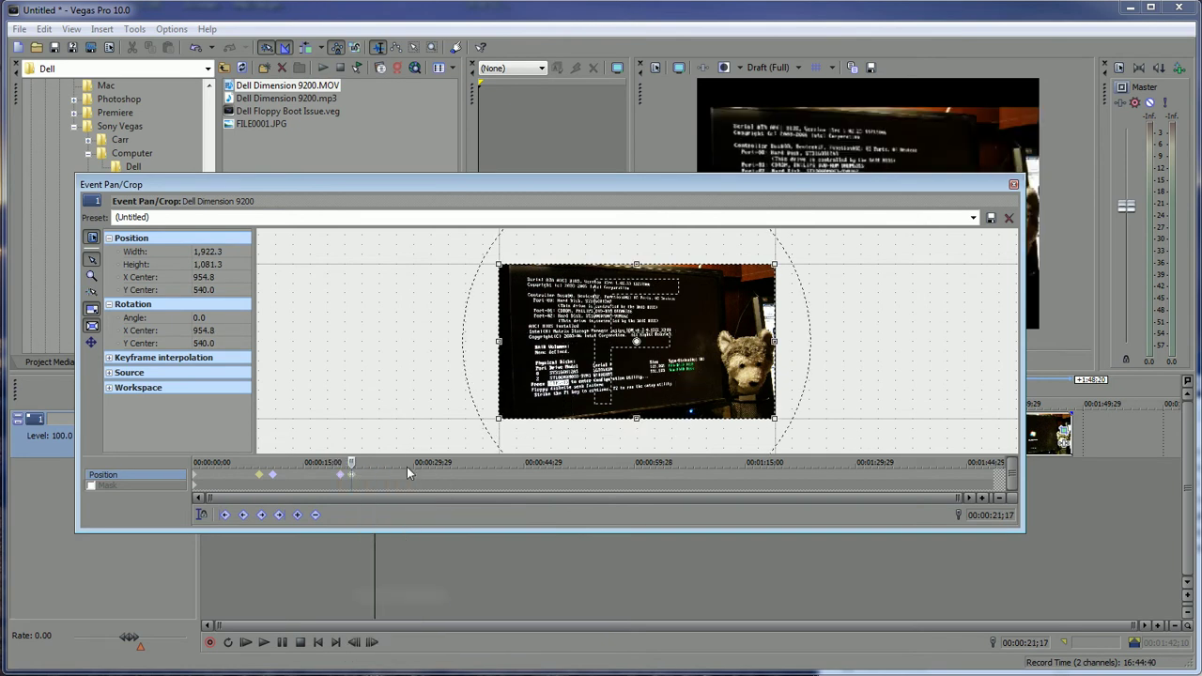
Add a position keyframe near 44 seconds, then zoom the crop box onto the puppy at 50;22.
{"action": "left_click", "coordinate": [558, 477]}
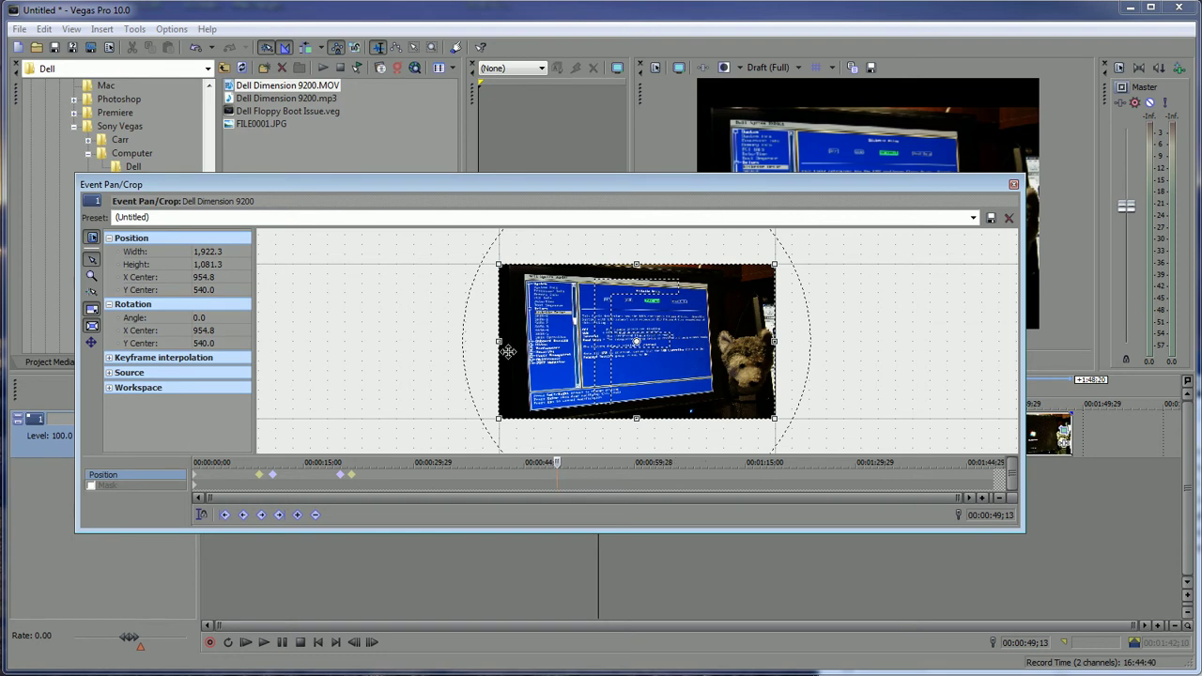
{"action": "double_click", "coordinate": [562, 479]}
{"action": "left_click_drag", "start_coordinate": [563, 463], "coordinate": [572, 463]}
{"action": "mouse_move", "coordinate": [774, 420]}
{"action": "left_mouse_down"}
{"action": "mouse_move", "coordinate": [691, 371]}
{"action": "mouse_move", "coordinate": [748, 353]}
{"action": "left_mouse_up"}
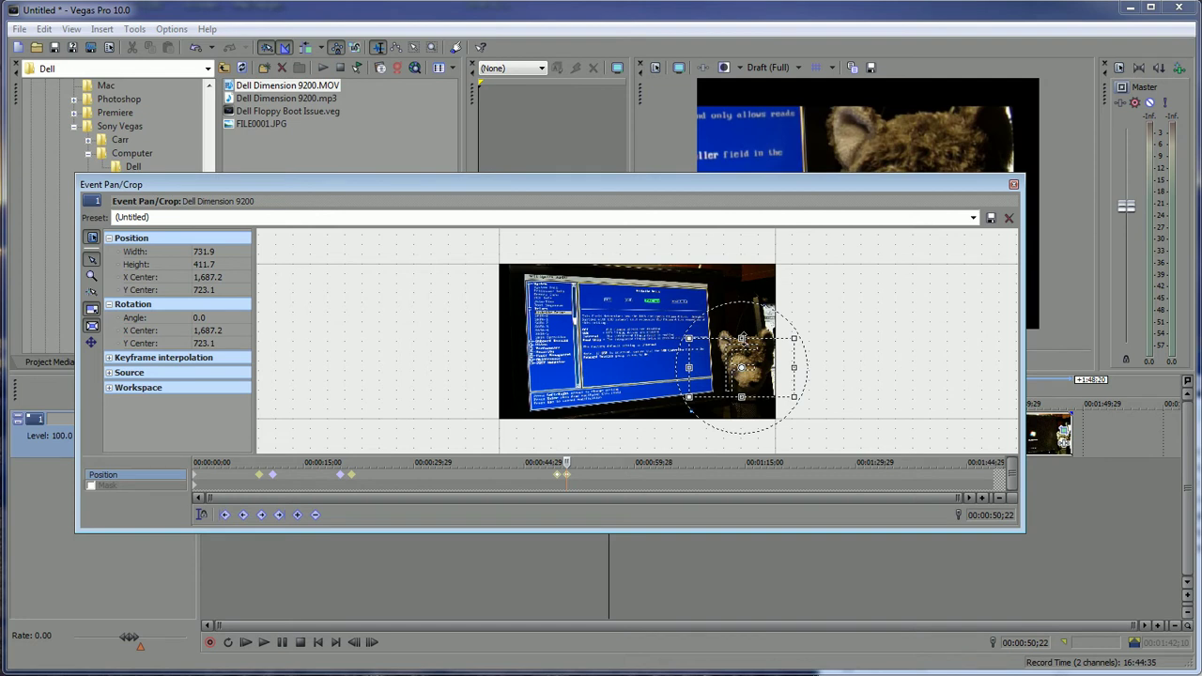
{"action": "scroll", "coordinate": [750, 355], "scroll_direction": "down", "scroll_amount": 2}
{"action": "scroll", "coordinate": [768, 366], "scroll_direction": "down", "scroll_amount": 1}
{"action": "left_click_drag", "start_coordinate": [768, 366], "coordinate": [770, 366]}
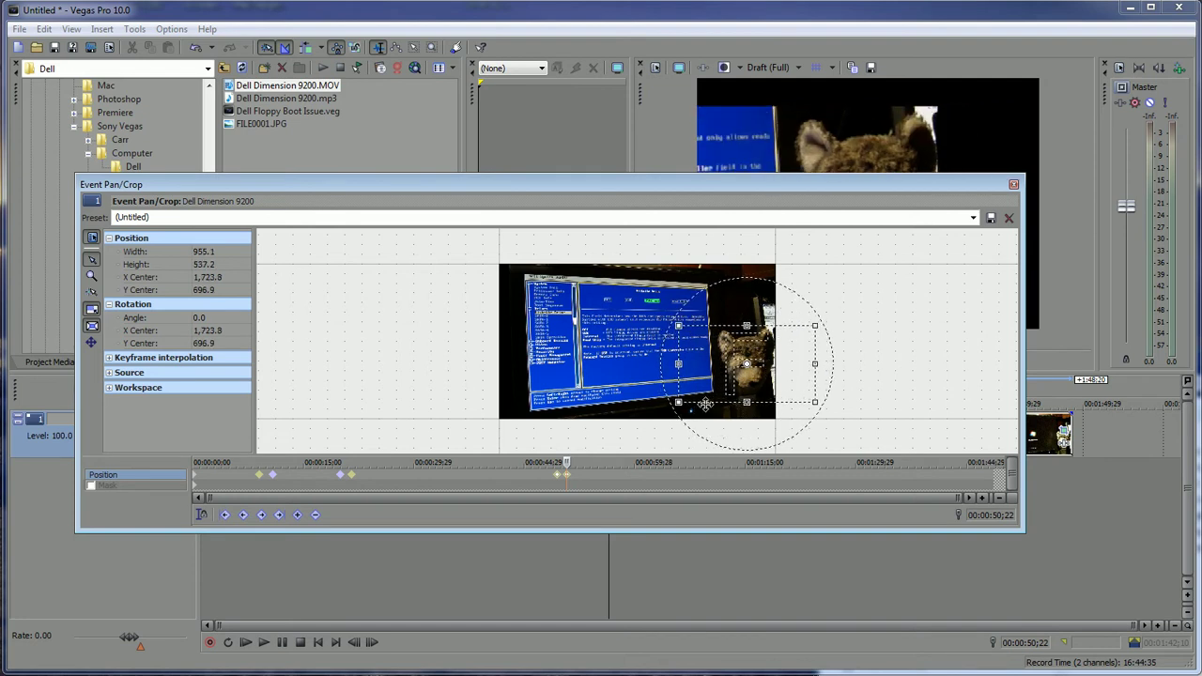
Add a hold keyframe at 55;28, then widen the crop box to full frame at 57;17.
{"action": "left_click", "coordinate": [605, 476]}
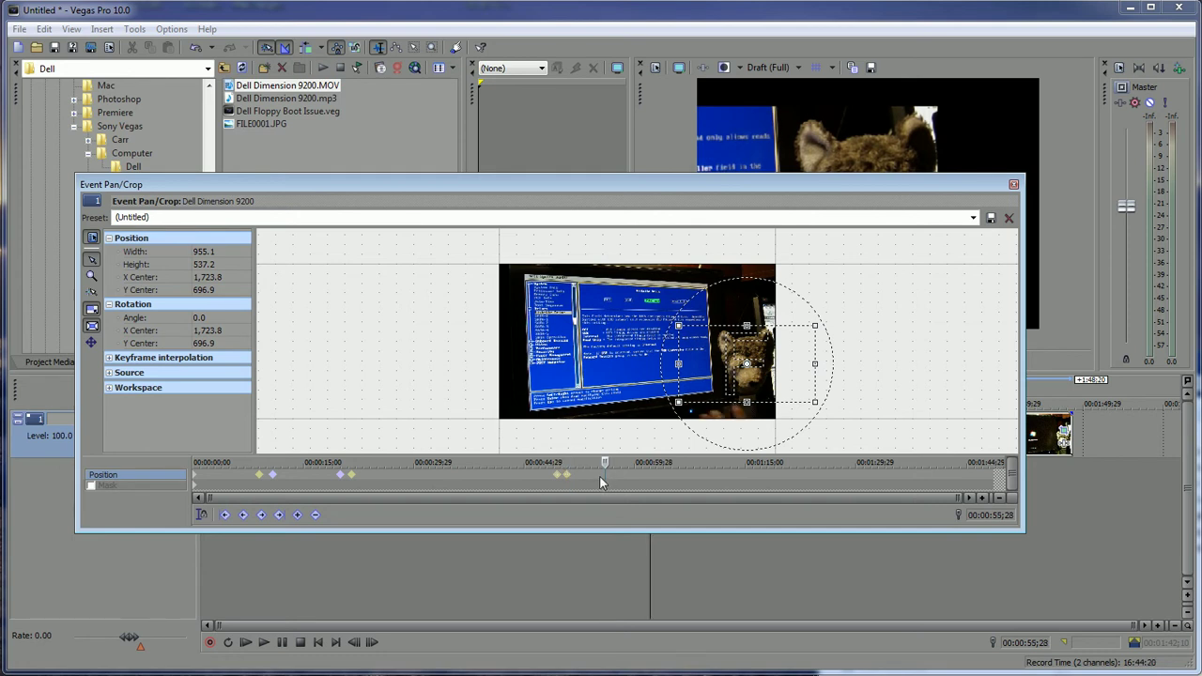
{"action": "left_click", "coordinate": [297, 515]}
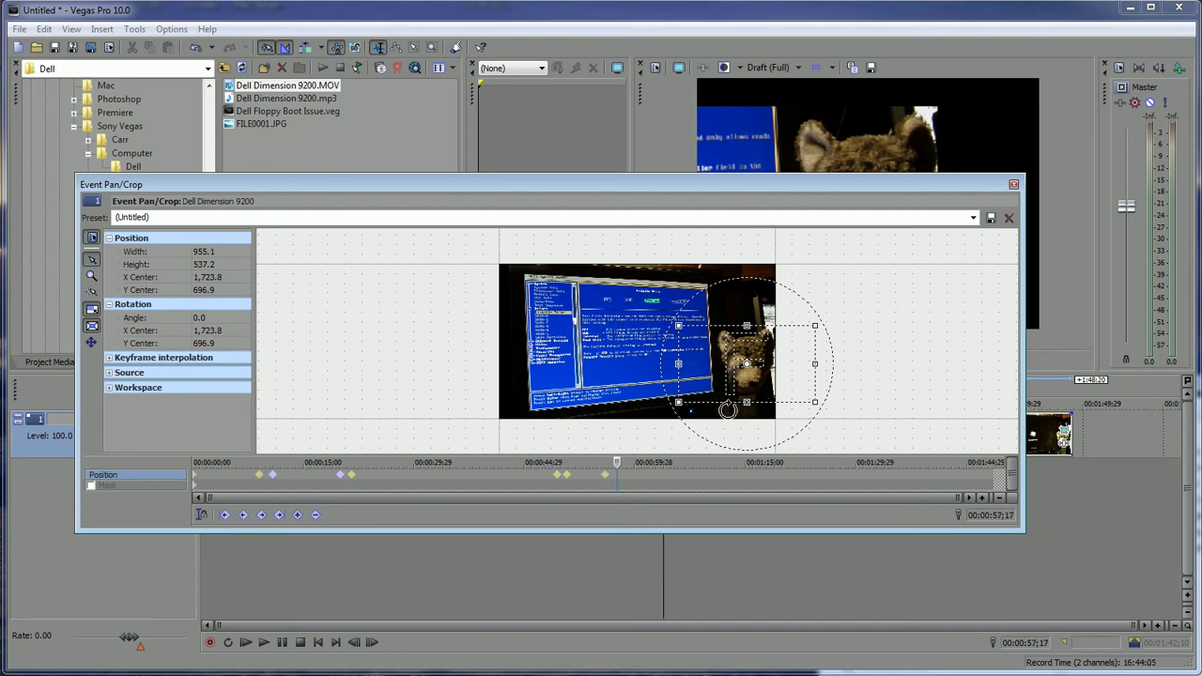
{"action": "left_click", "coordinate": [617, 477]}
{"action": "left_click_drag", "start_coordinate": [747, 402], "coordinate": [746, 461]}
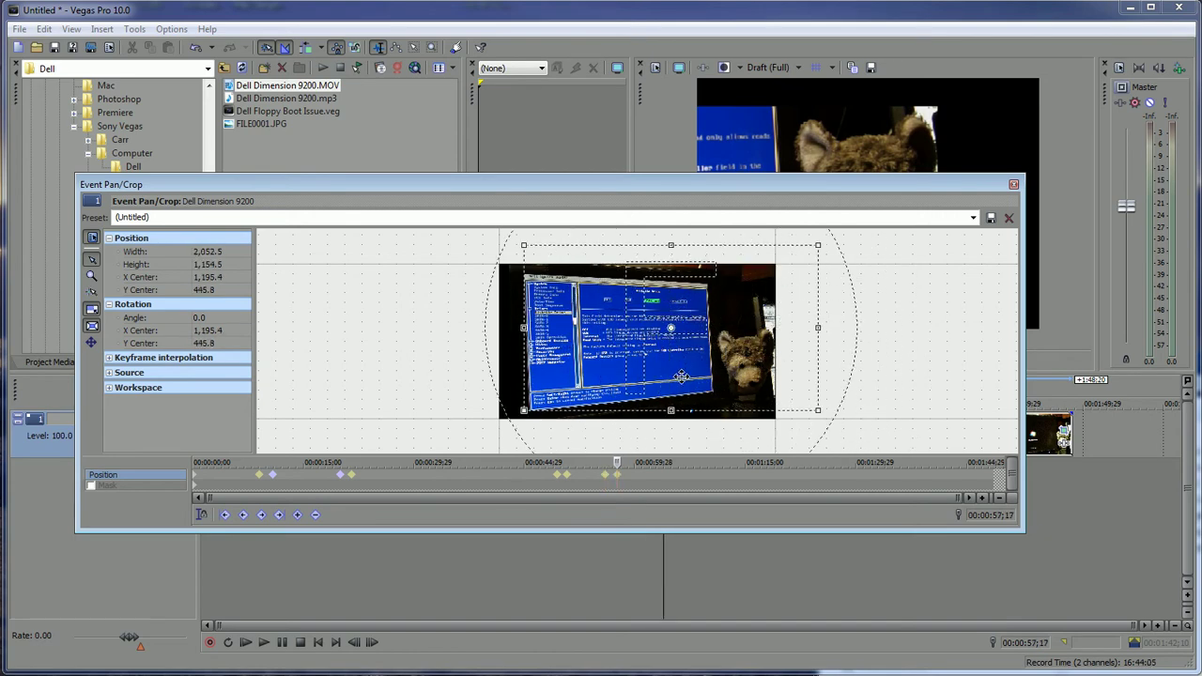
{"action": "left_click_drag", "start_coordinate": [727, 394], "coordinate": [661, 391]}
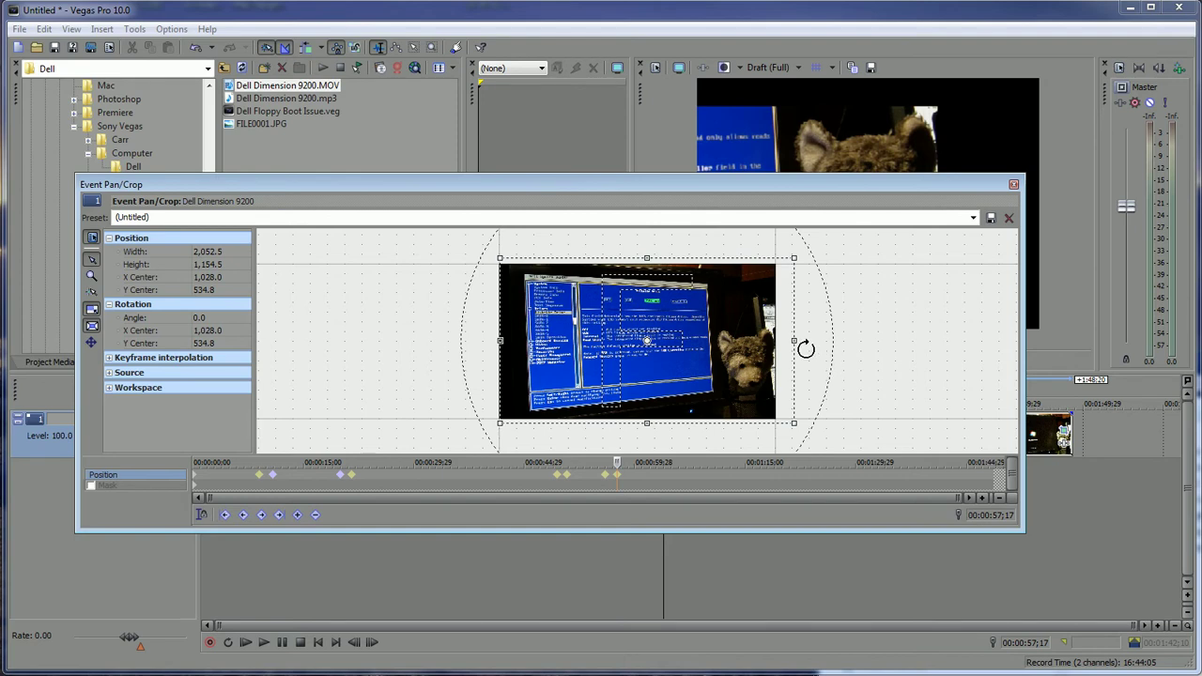
{"action": "left_click_drag", "start_coordinate": [797, 341], "coordinate": [744, 342]}
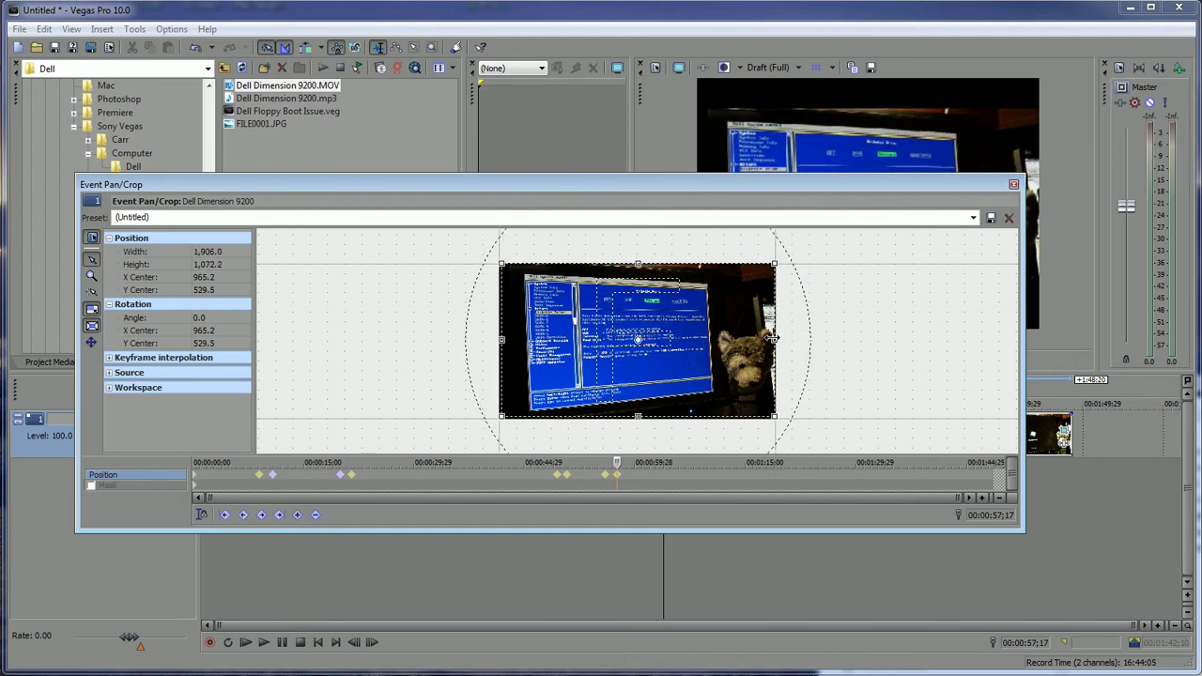
{"action": "left_click_drag", "start_coordinate": [773, 339], "coordinate": [775, 340]}
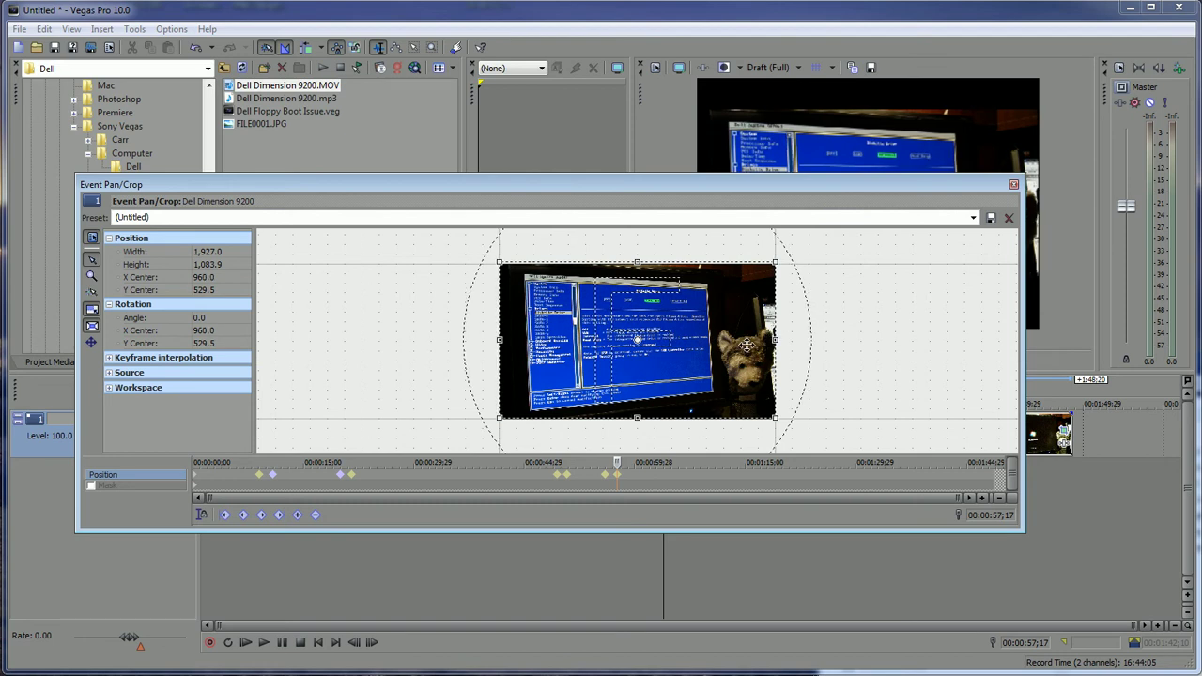
Check framing at the 21, 49, 55 and 57 second keyframes, then close Pan/Crop.
{"action": "left_click", "coordinate": [559, 481]}
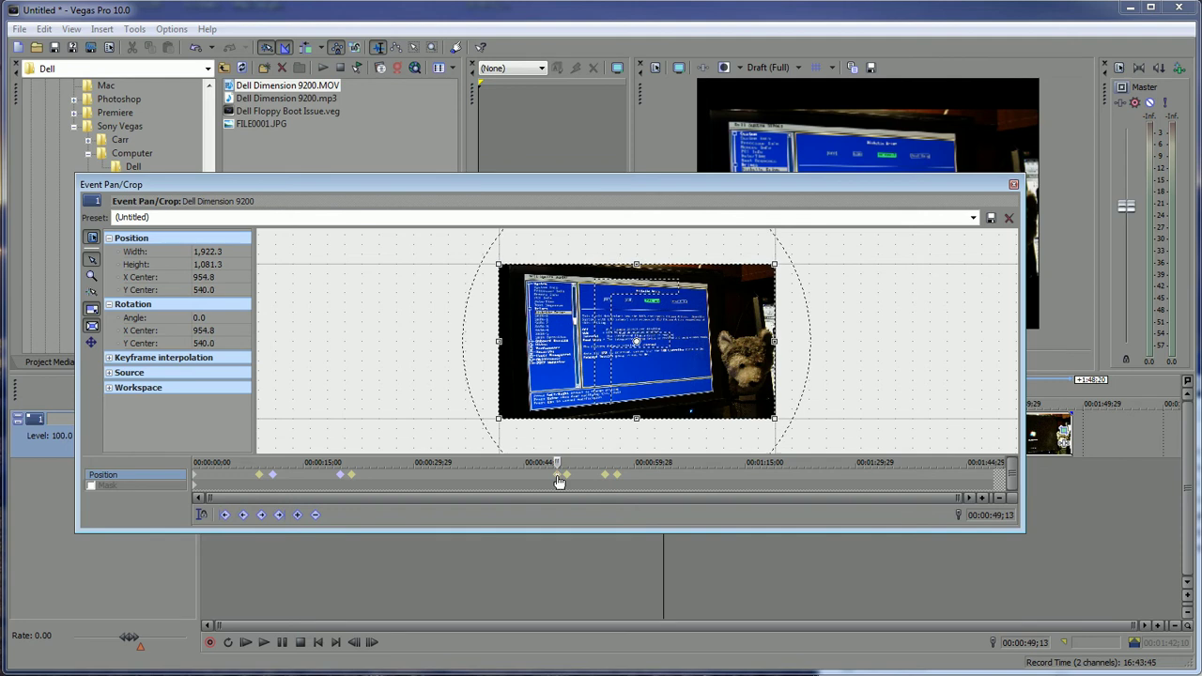
{"action": "left_click", "coordinate": [354, 481]}
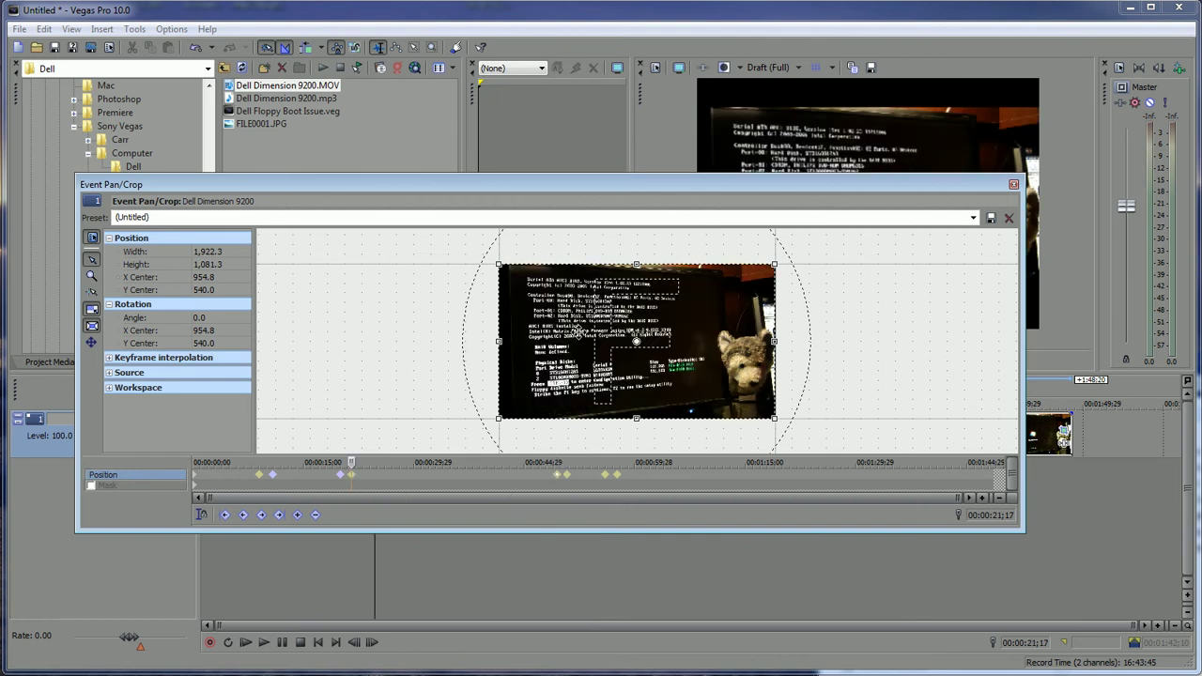
{"action": "left_click", "coordinate": [558, 479]}
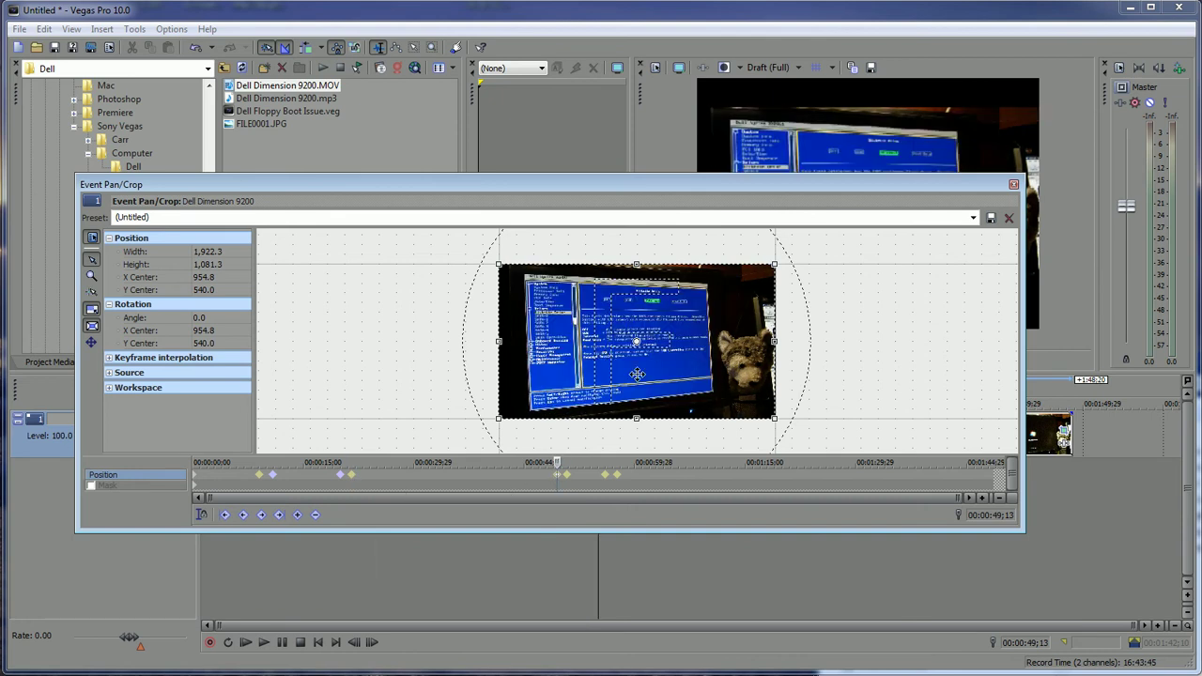
{"action": "left_click", "coordinate": [568, 479]}
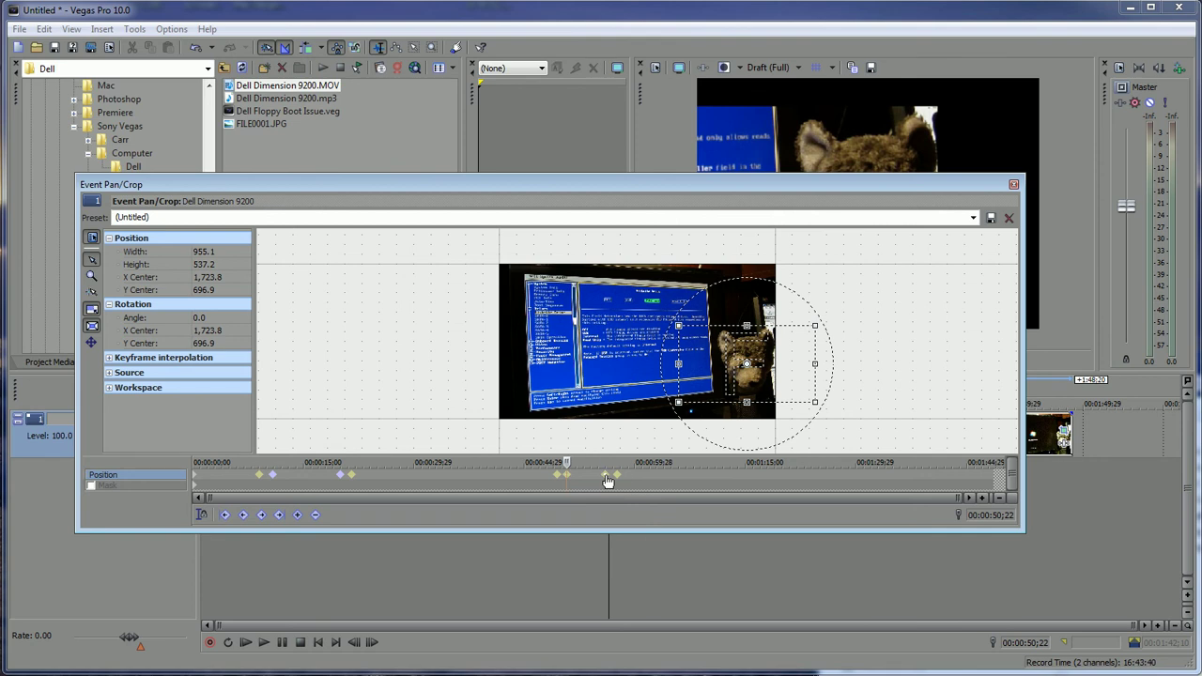
{"action": "left_click", "coordinate": [606, 478]}
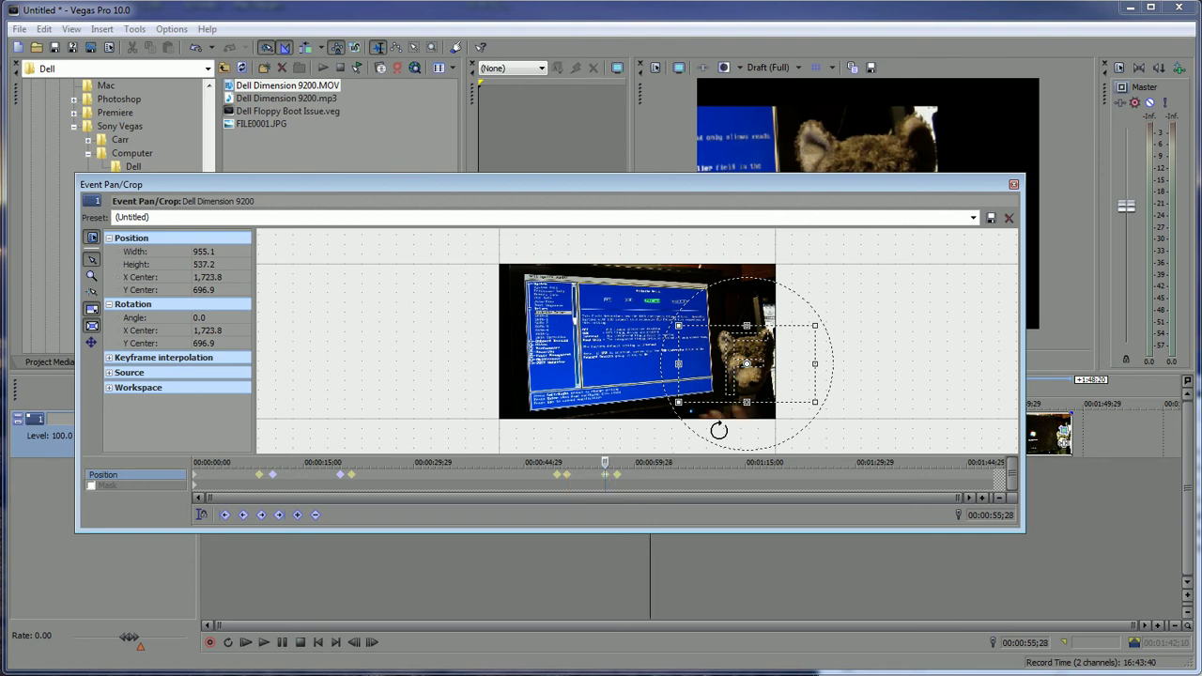
{"action": "left_click", "coordinate": [619, 479]}
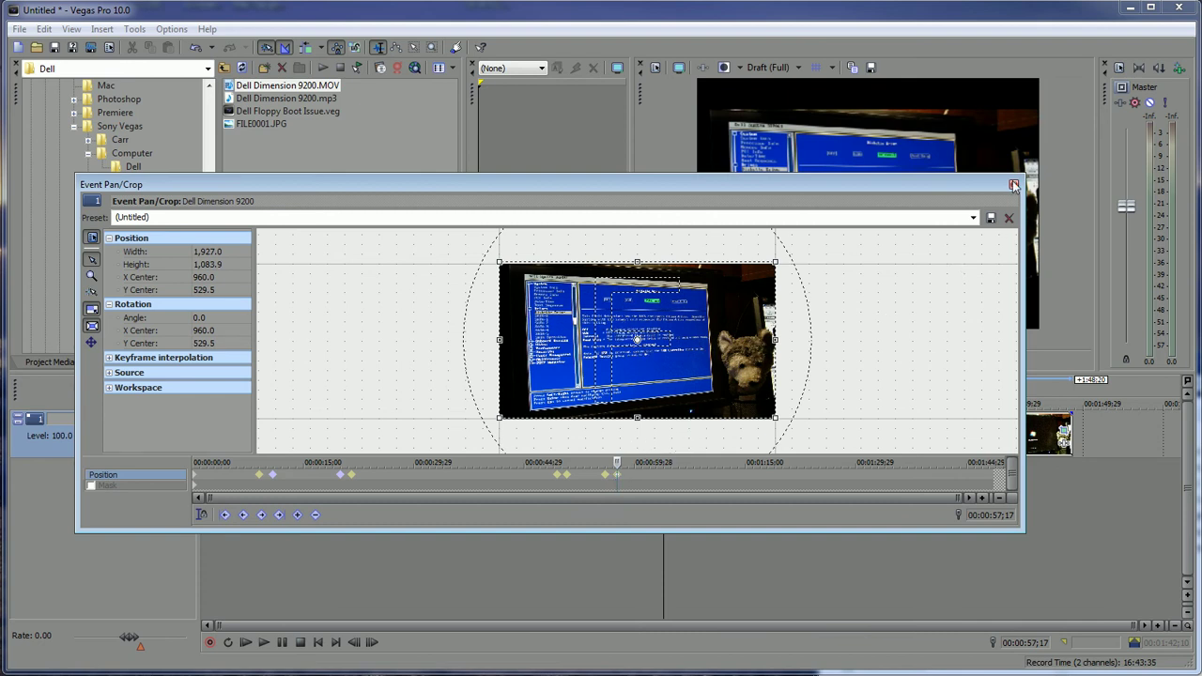
{"action": "left_click", "coordinate": [558, 479]}
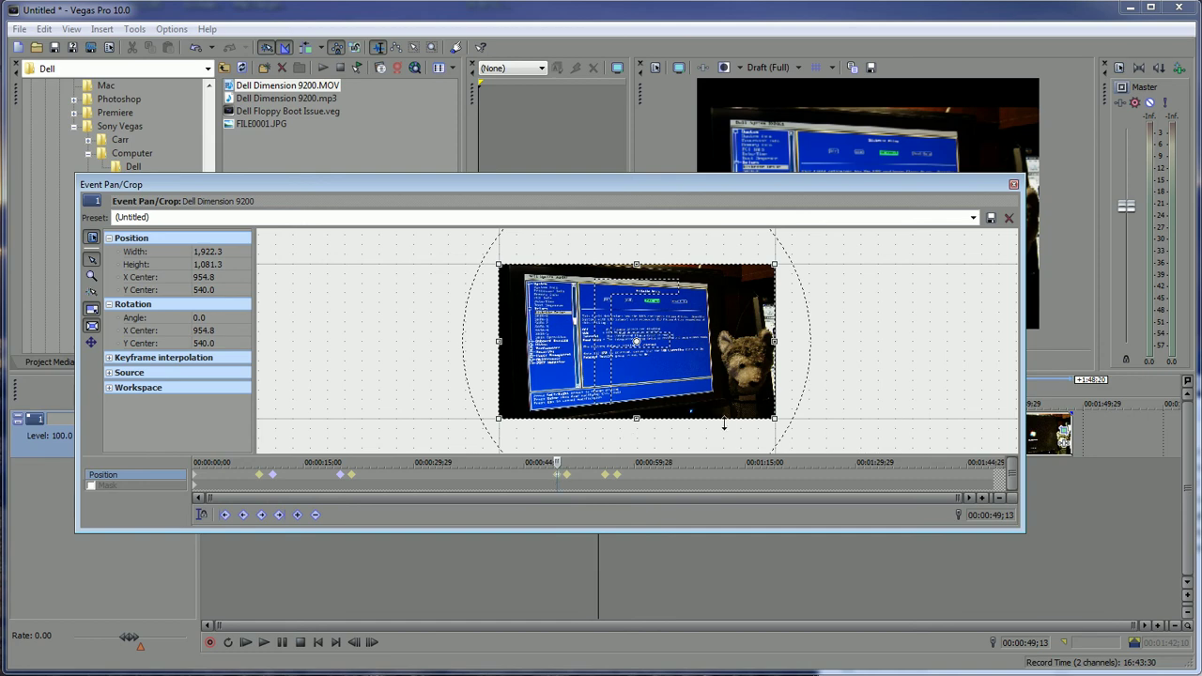
{"action": "left_click", "coordinate": [1014, 185]}
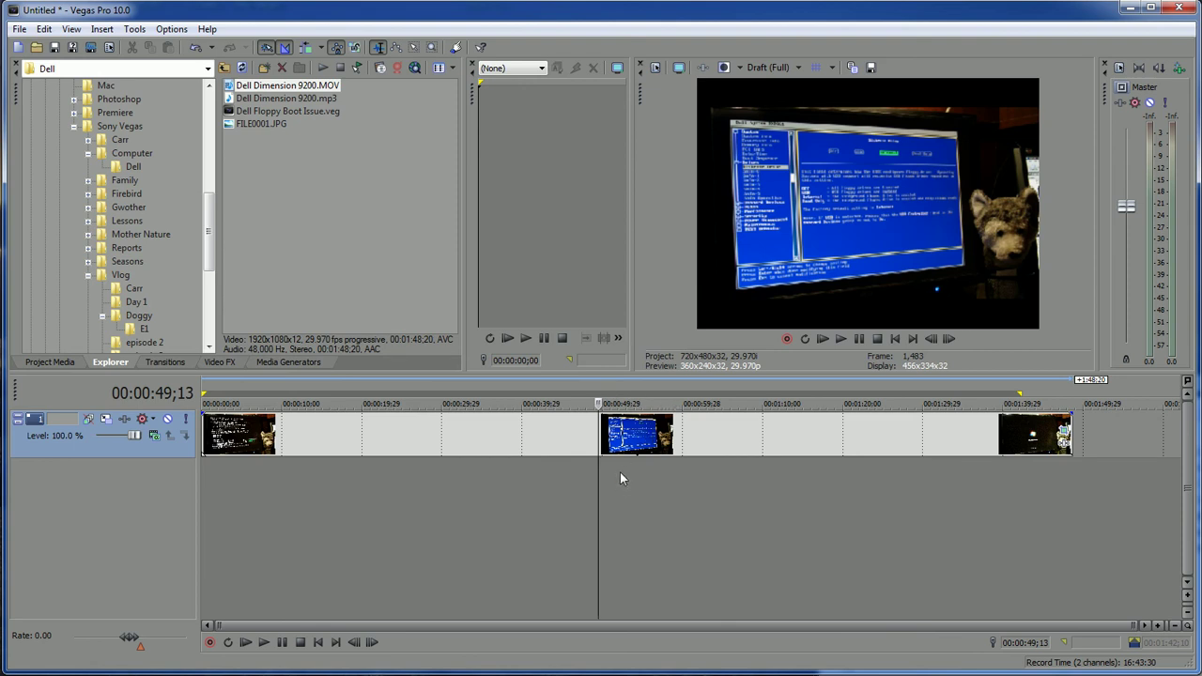
{"action": "left_click", "coordinate": [620, 478]}
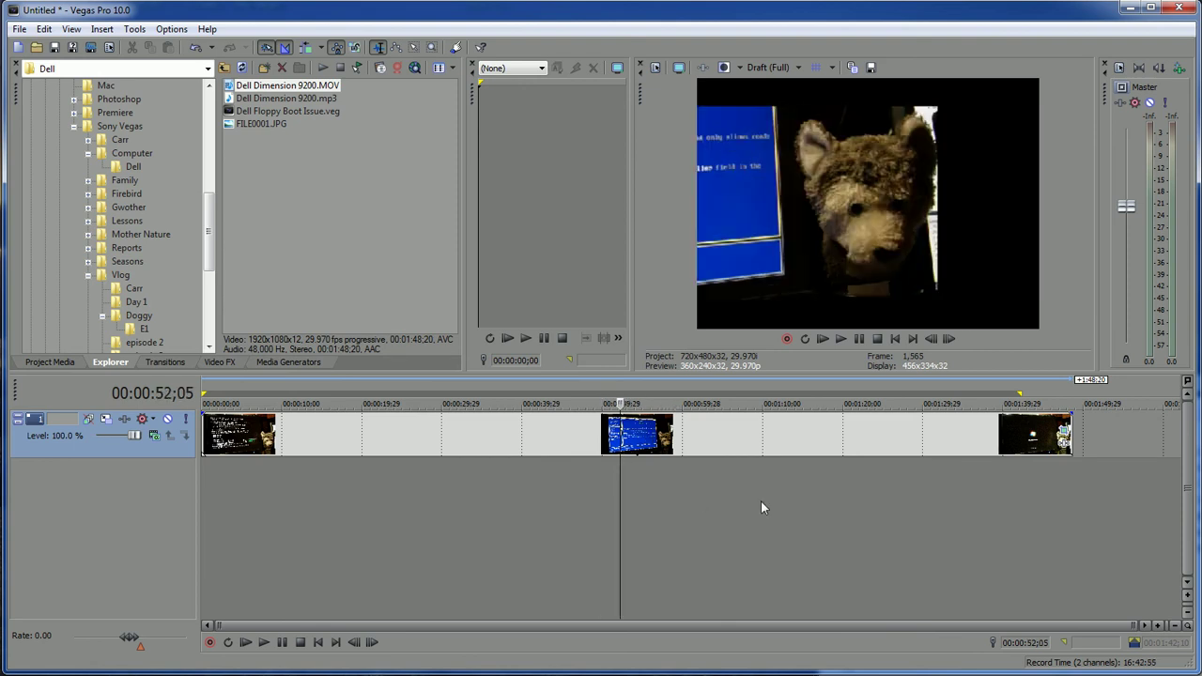